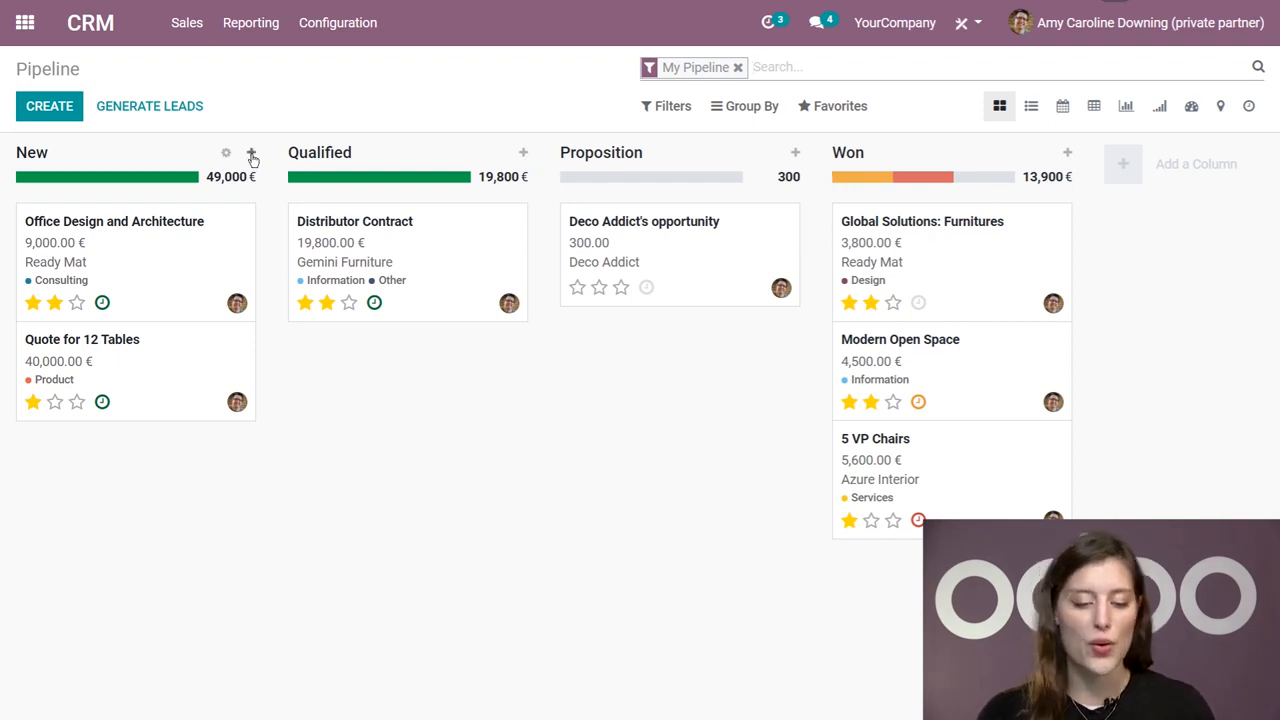
Start a new pipeline opportunity for the contact Azure Interior and fill in the phone number
click(52, 108)
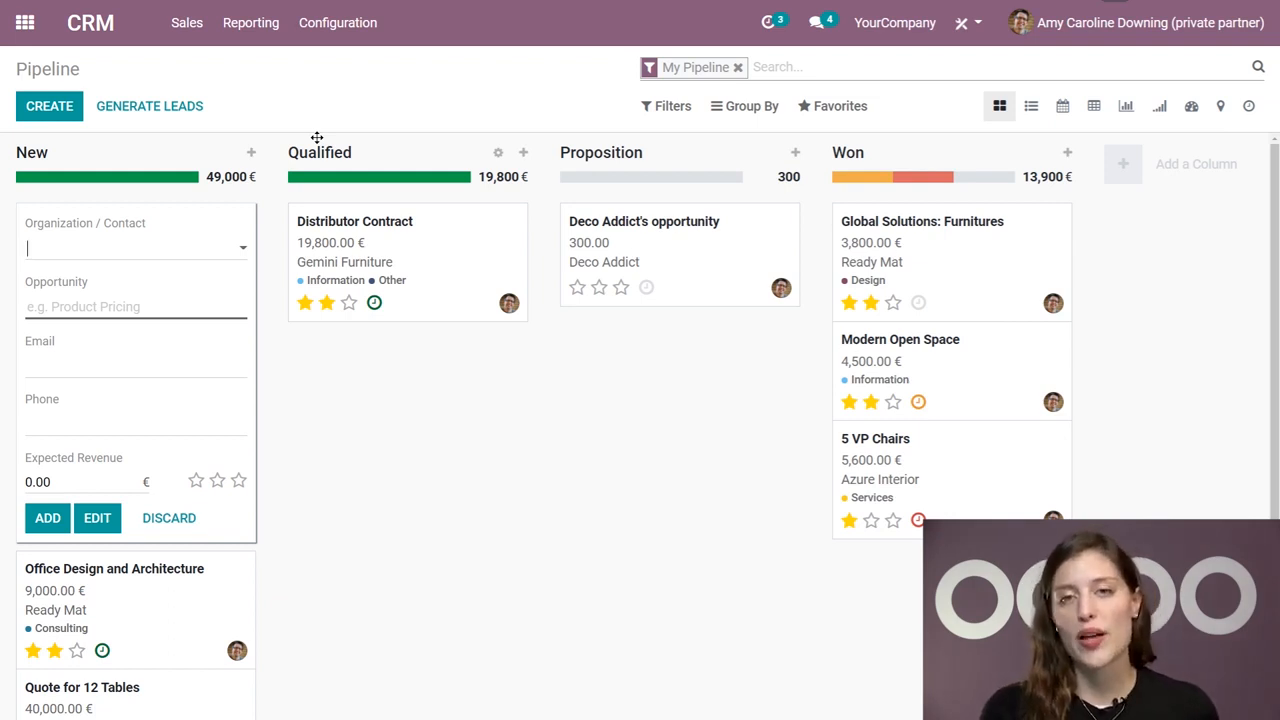
click(101, 247)
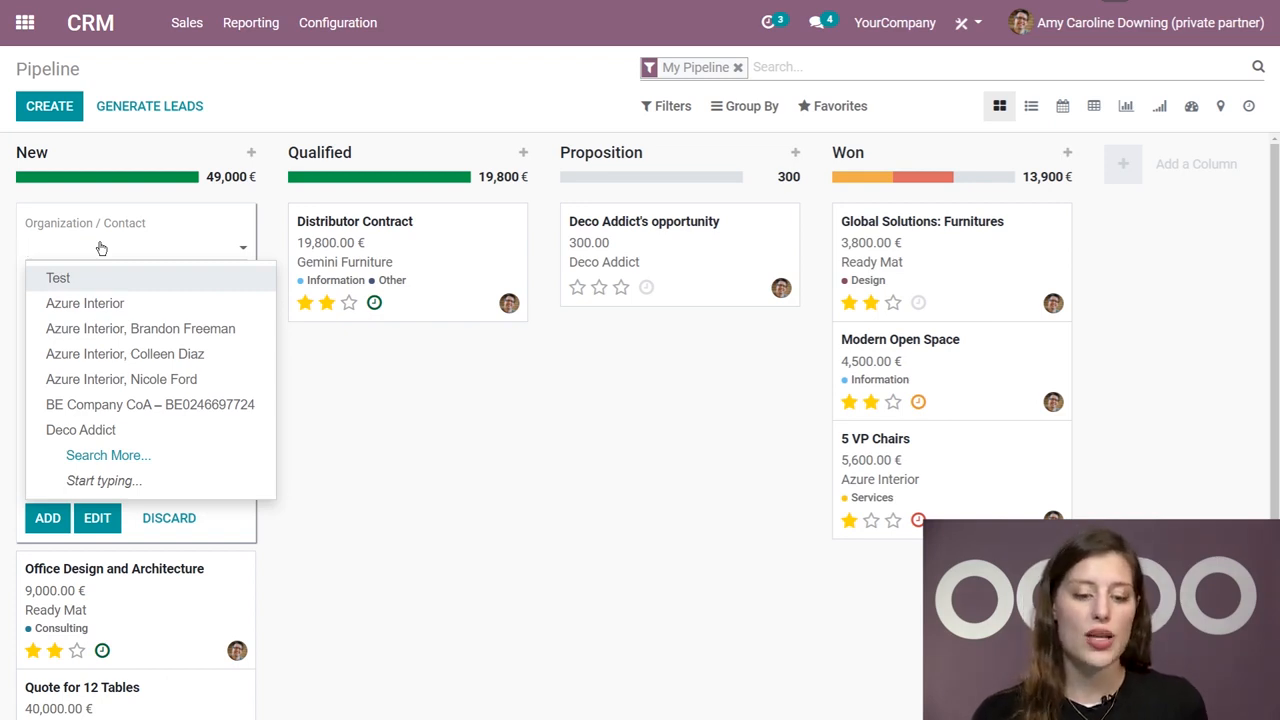
click(137, 303)
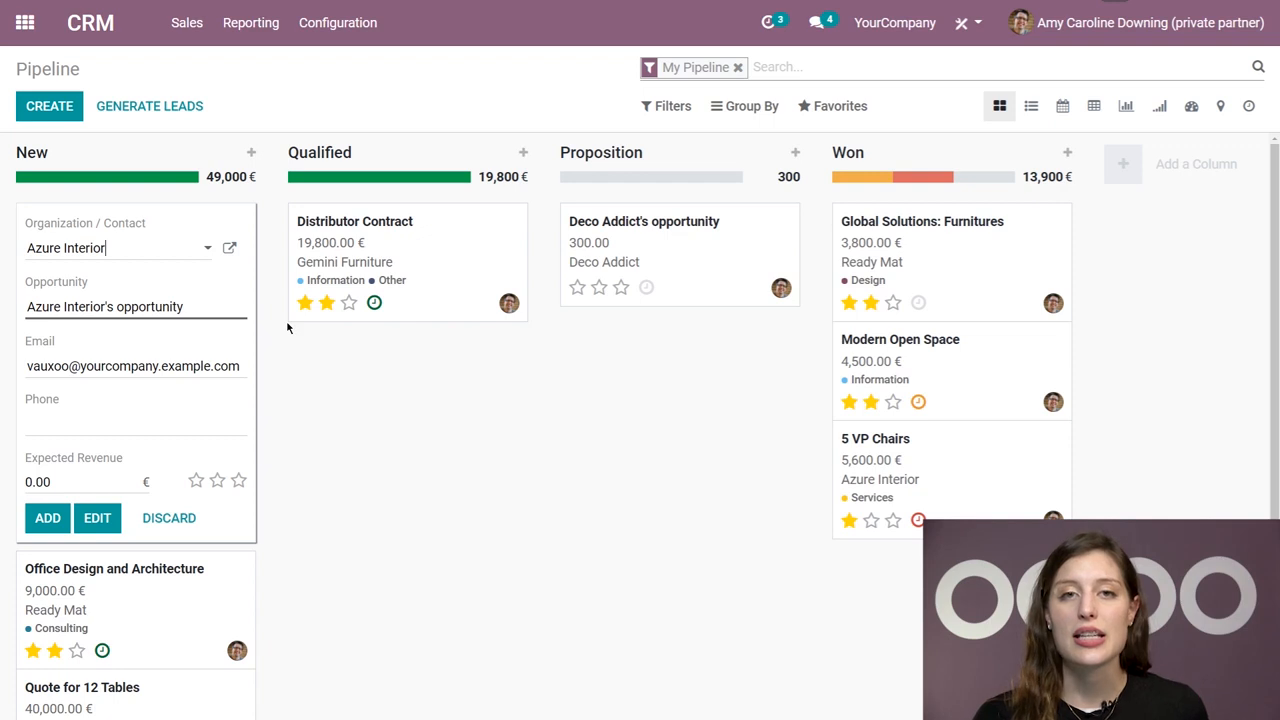
click(114, 412)
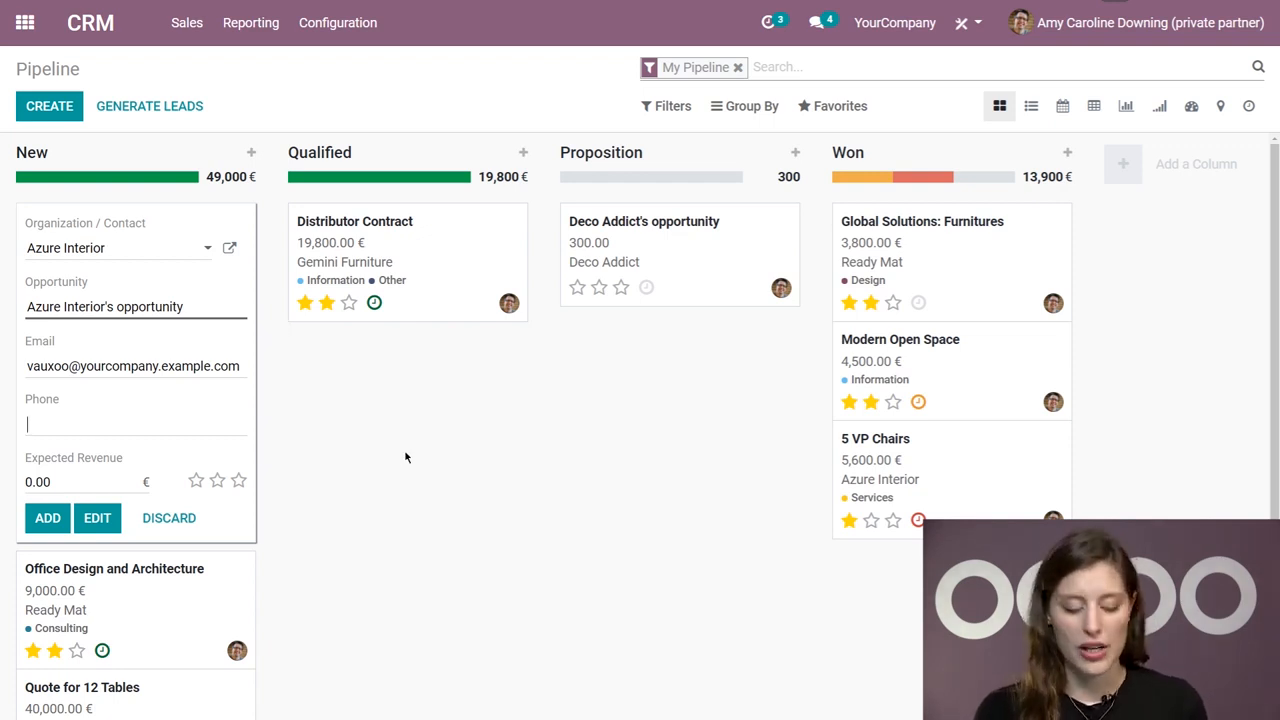
text(1234567890)
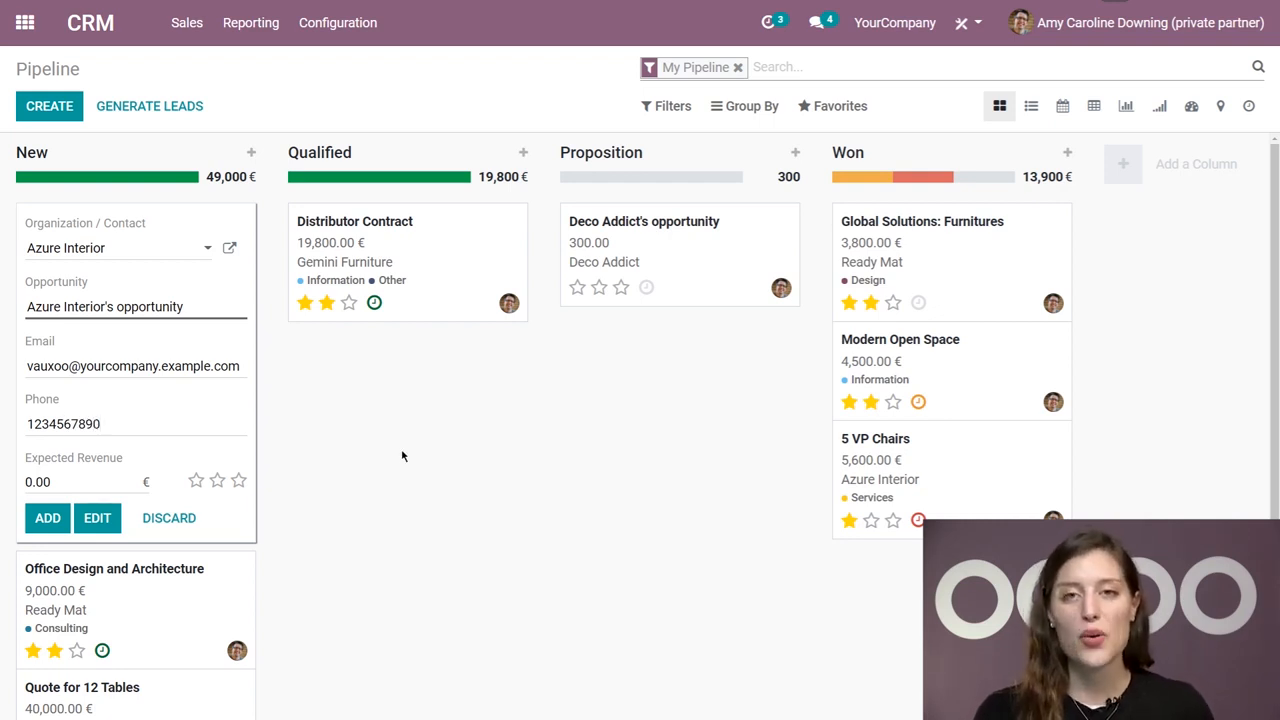
Set the new opportunity's expected revenue to 2000 € and its priority to two stars, and add it to the pipeline
click(100, 482)
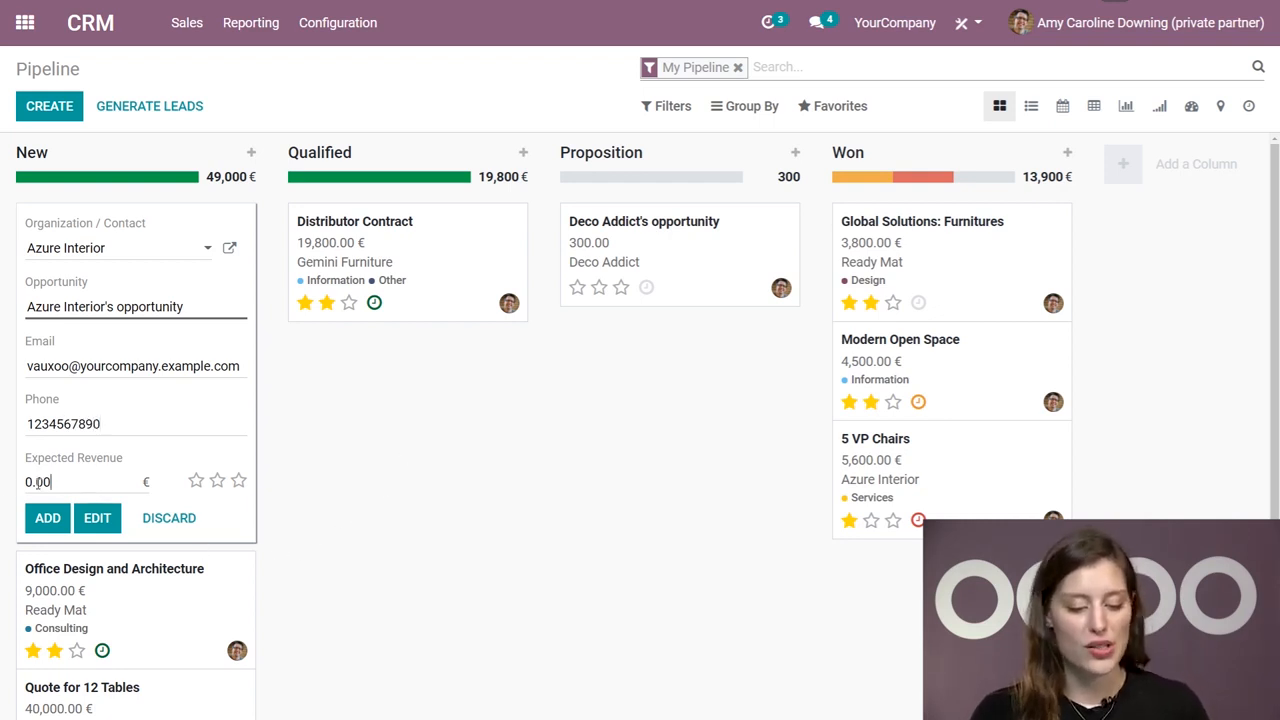
drag(75, 479, 8, 487)
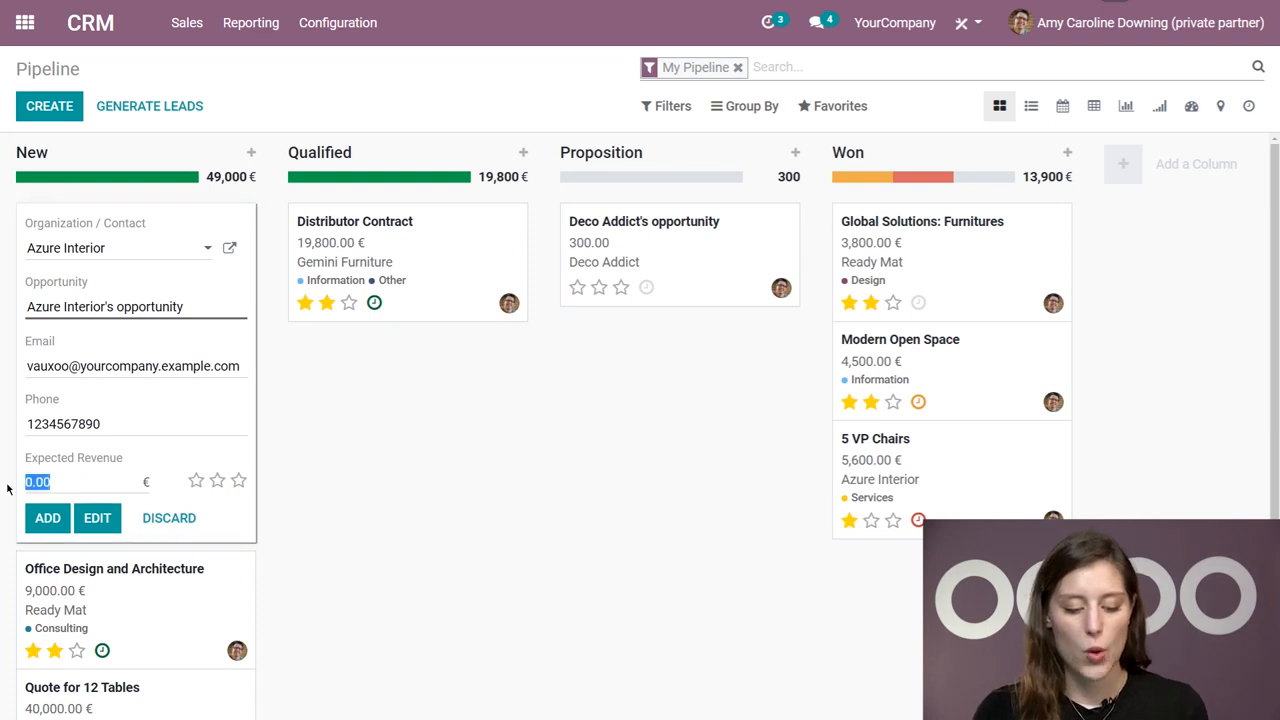
text(2000)
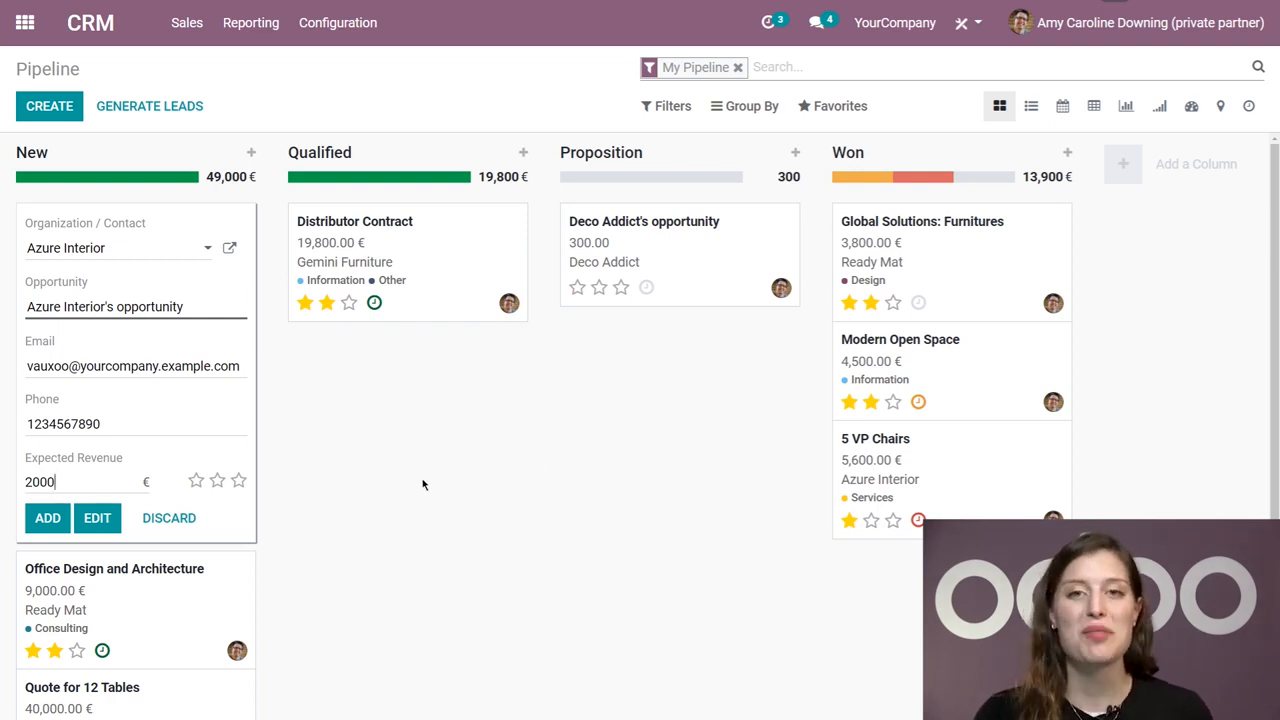
click(218, 482)
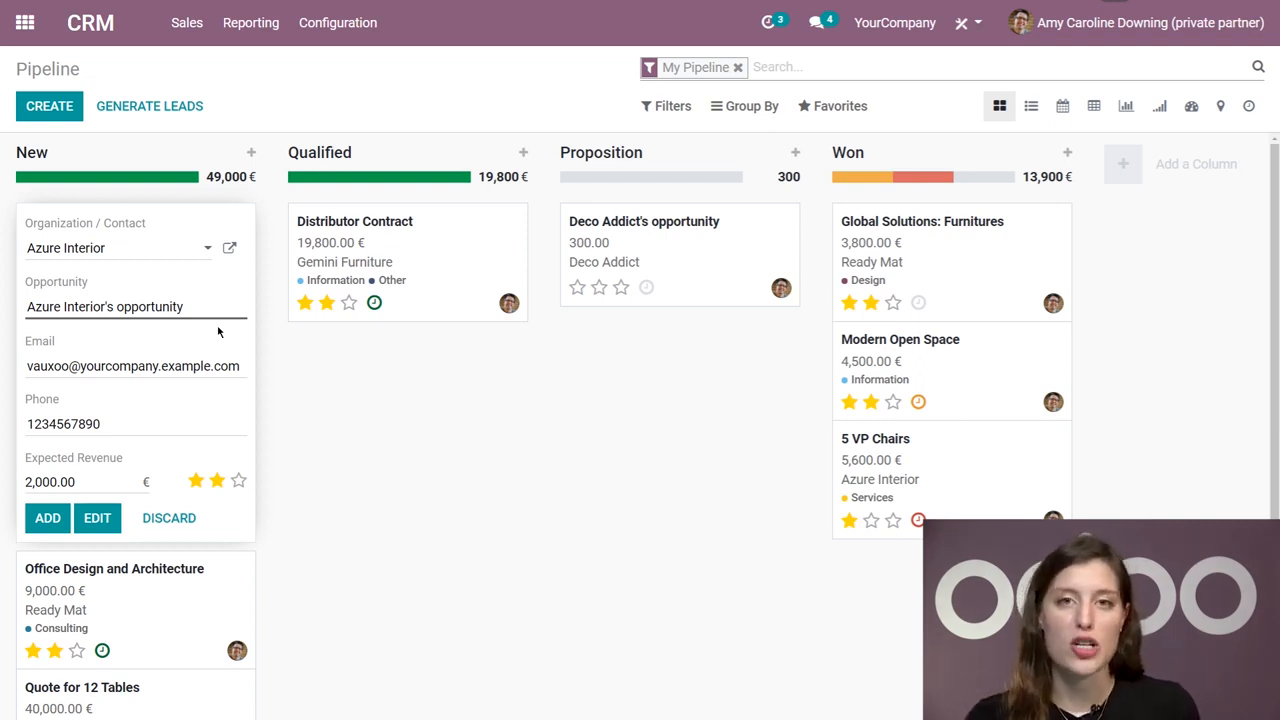
click(47, 518)
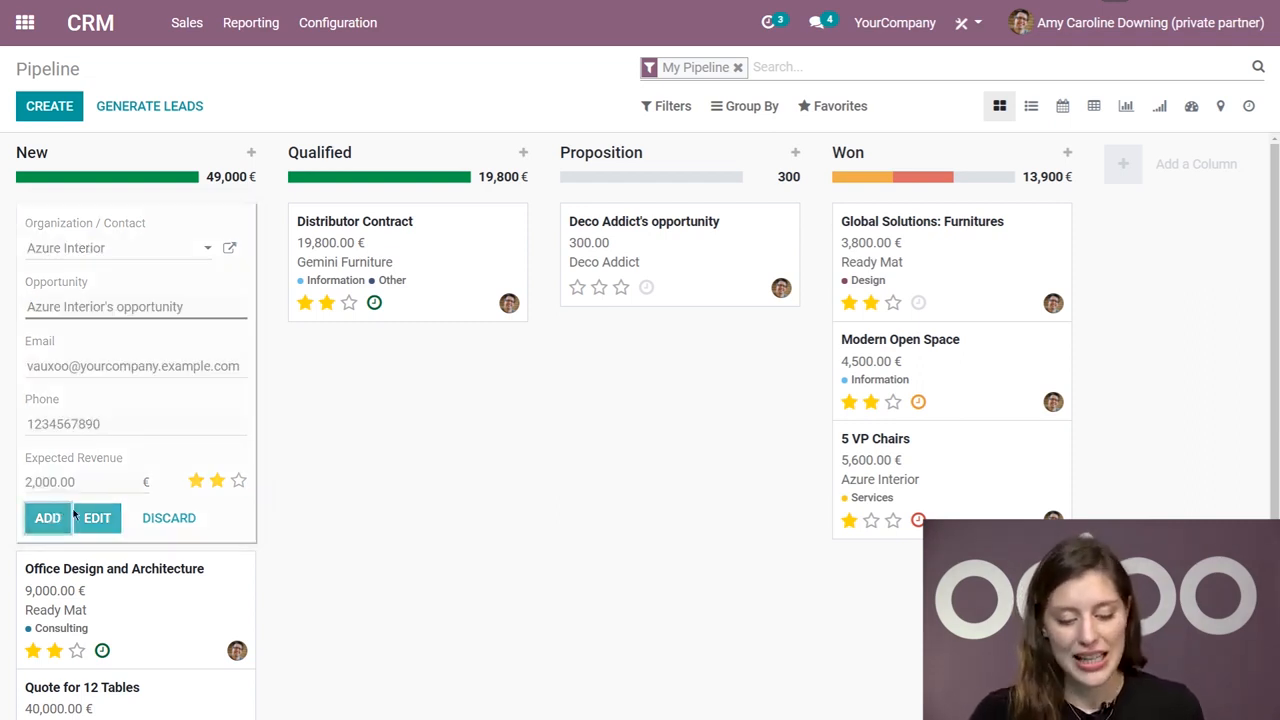
click(409, 495)
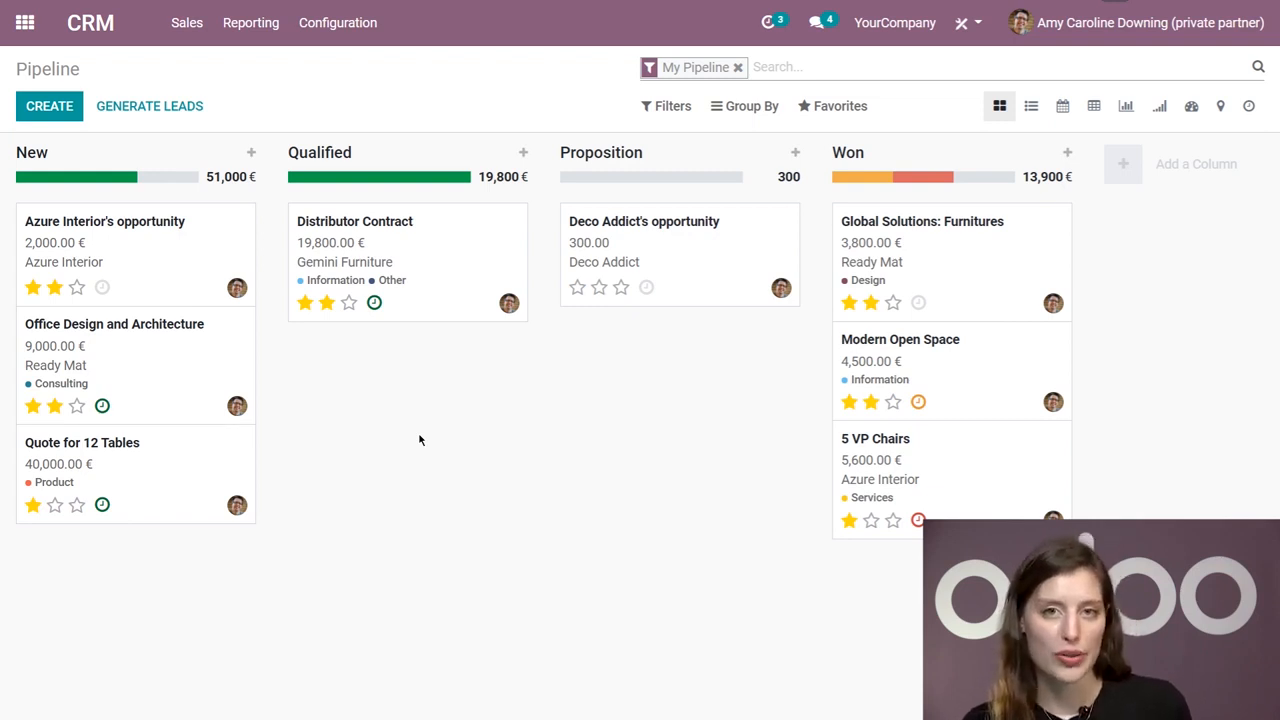
Move Azure Interior's opportunity between the New and Qualified stages, leaving it in Qualified
drag(160, 283, 418, 418)
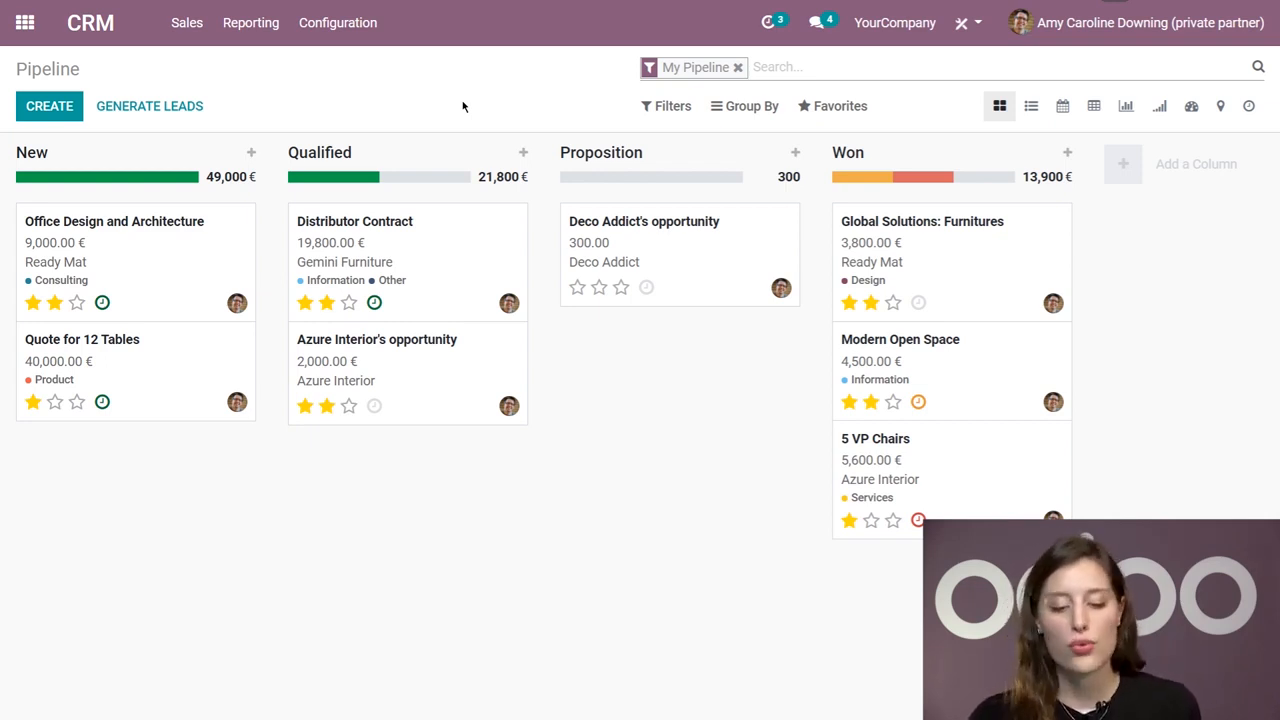
drag(466, 380, 274, 460)
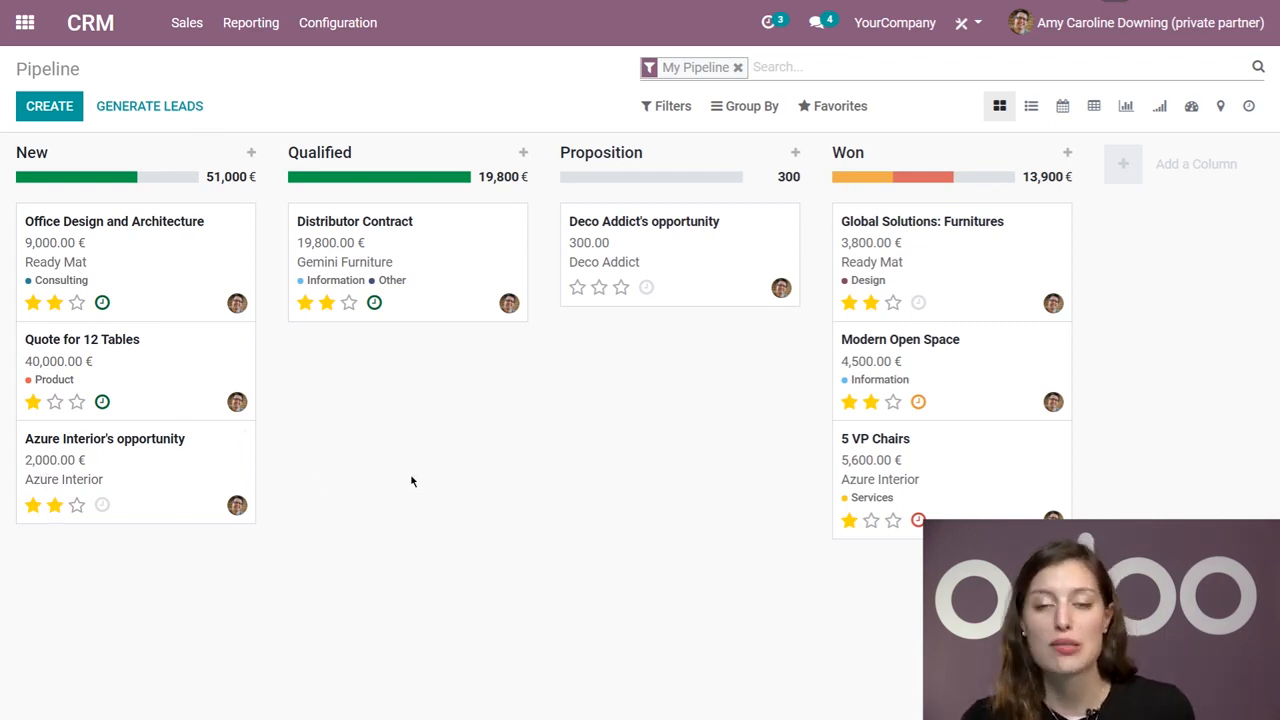
drag(168, 477, 441, 416)
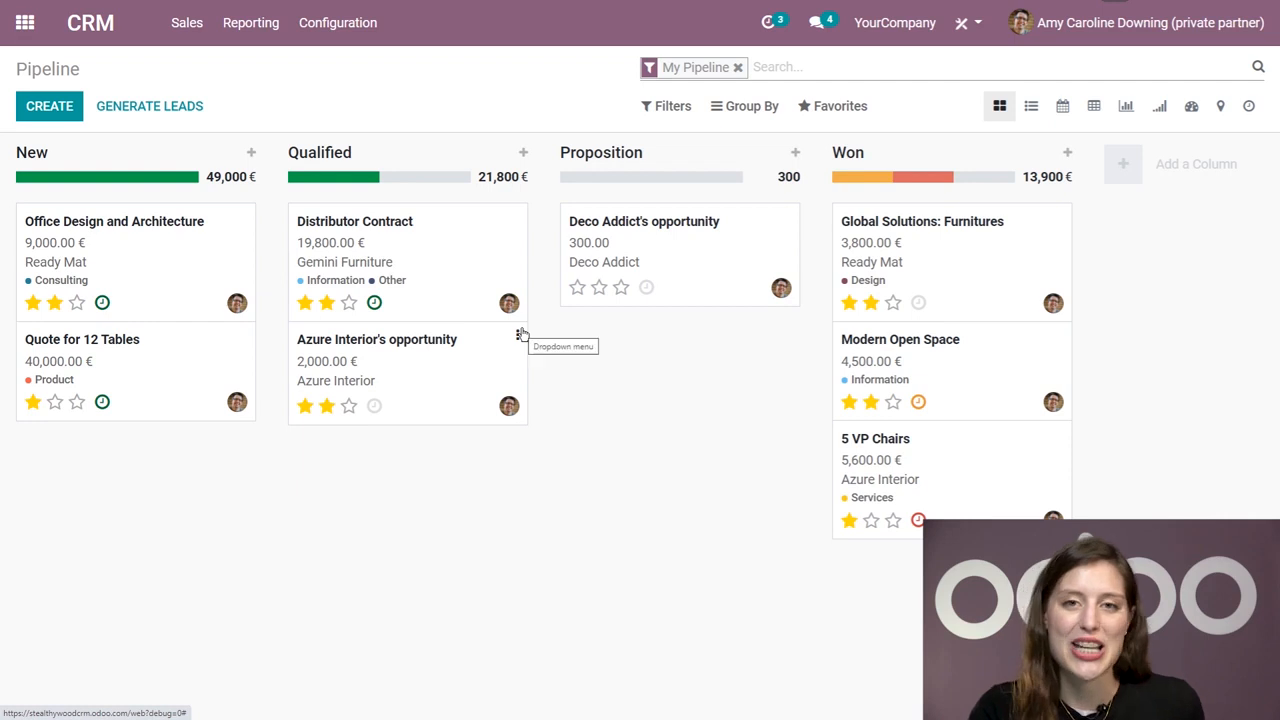
Open Azure Interior's opportunity for editing, then clear and reselect the same salesperson
click(448, 364)
click(39, 106)
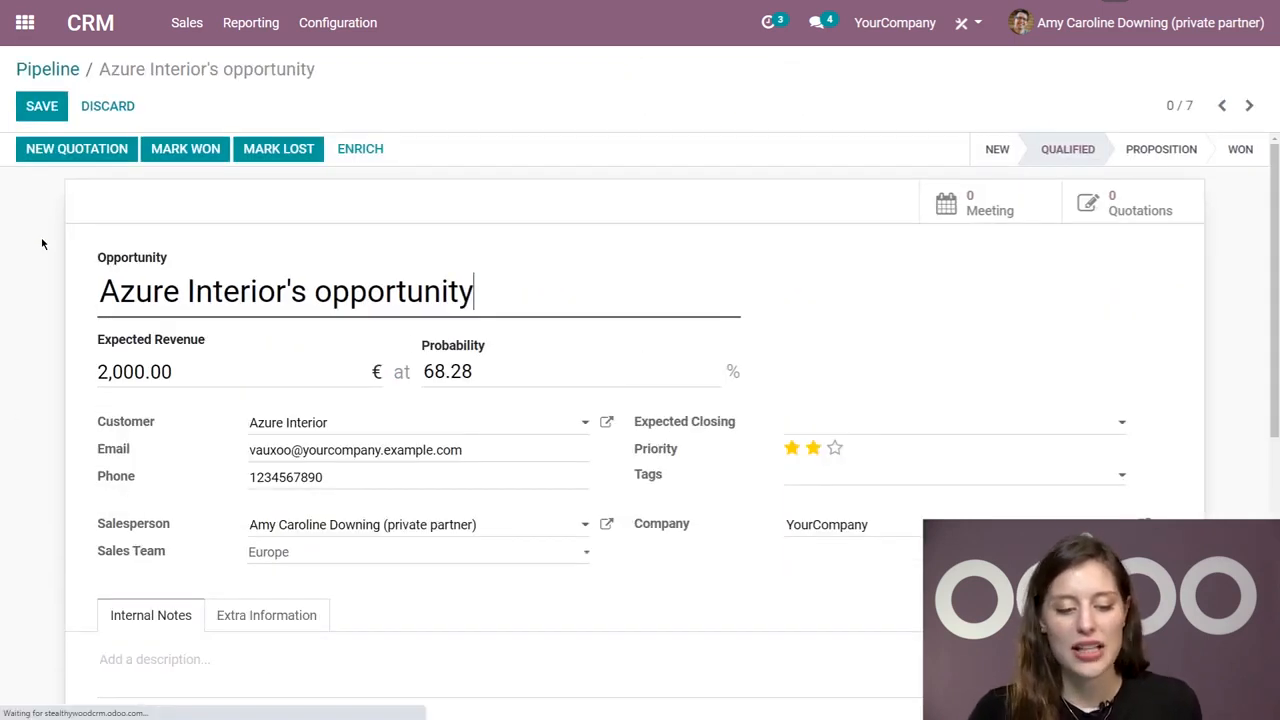
scroll(40, 250, down, 1)
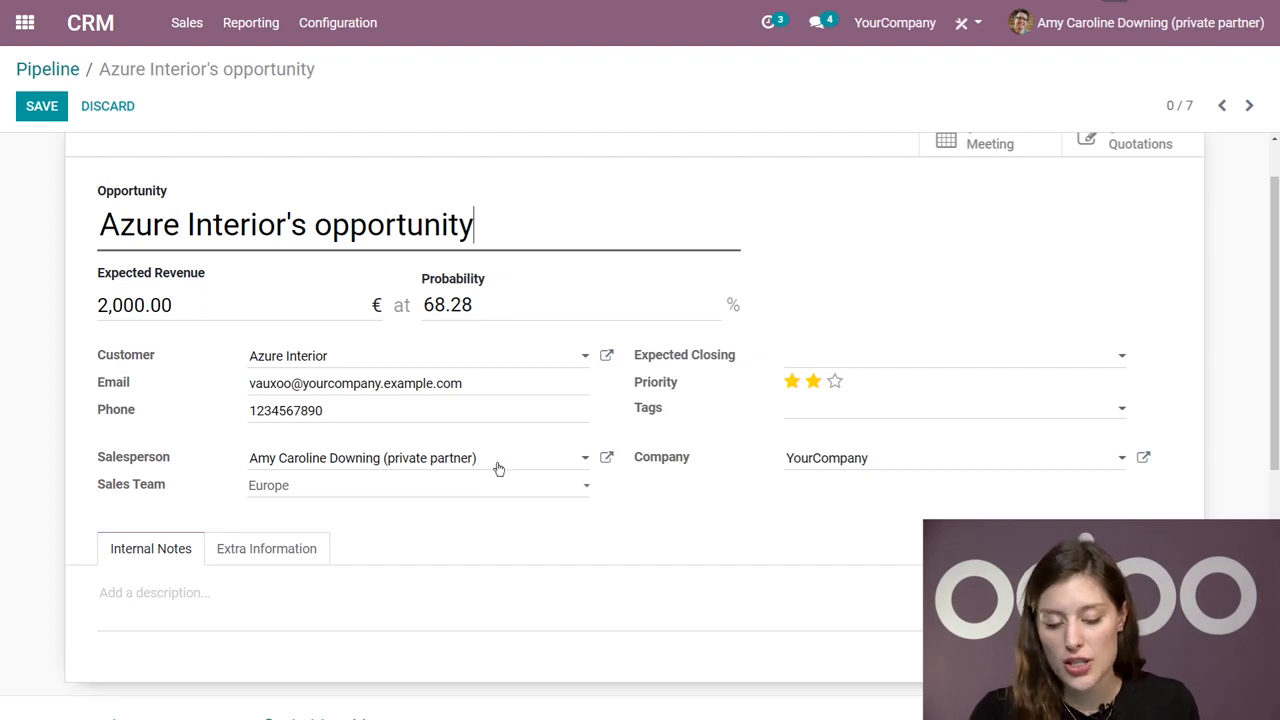
drag(498, 467, 23, 457)
key(BackSpace)
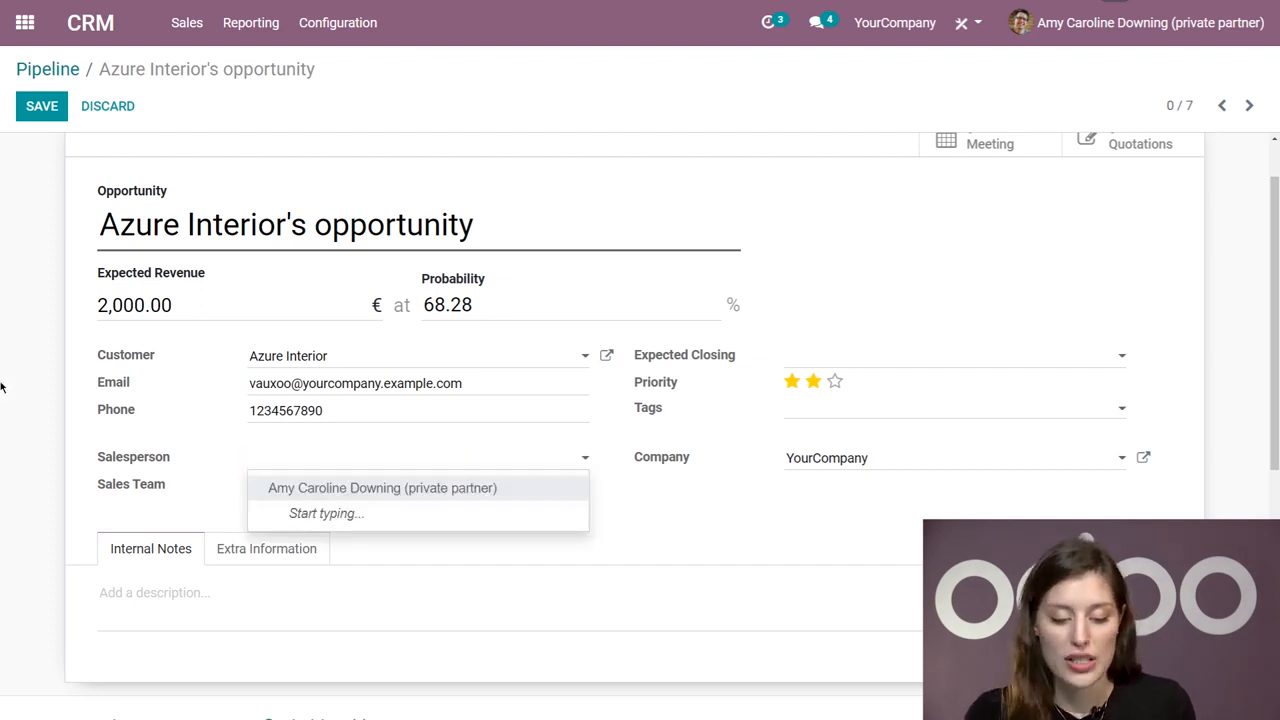
click(318, 490)
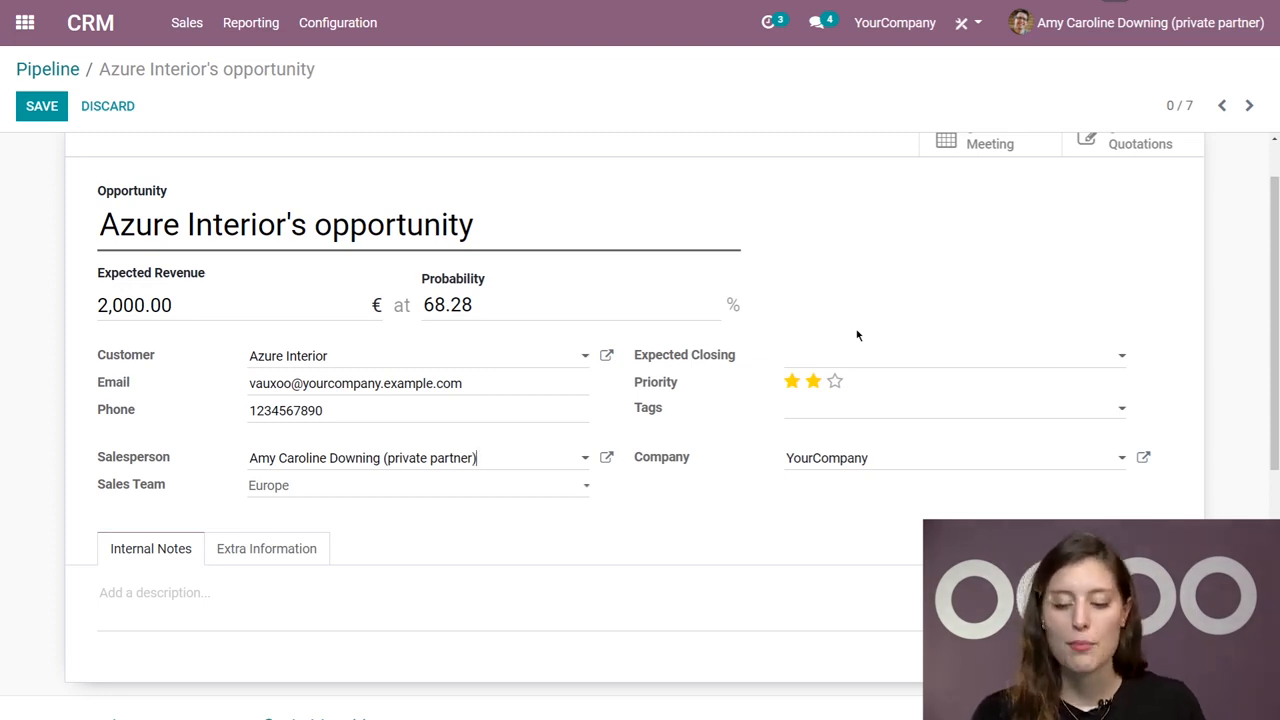
Add the existing email tag to the opportunity and look at the tag's colour options
click(852, 412)
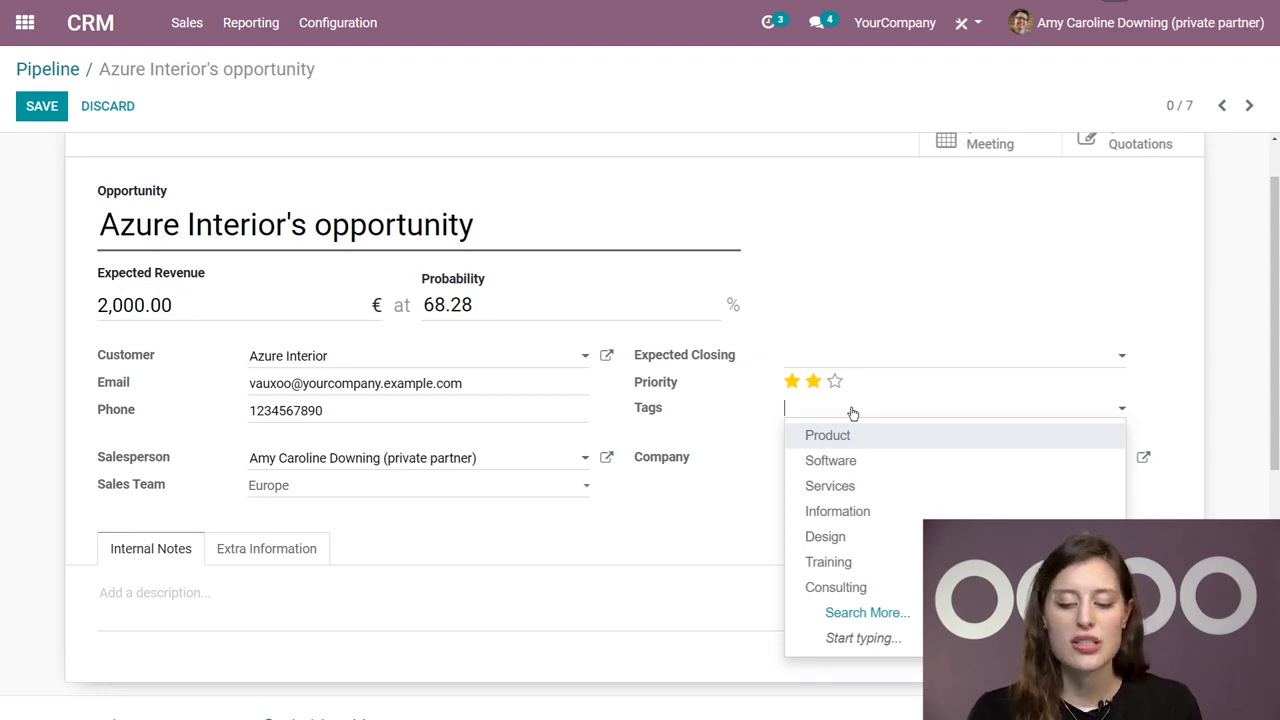
text(em)
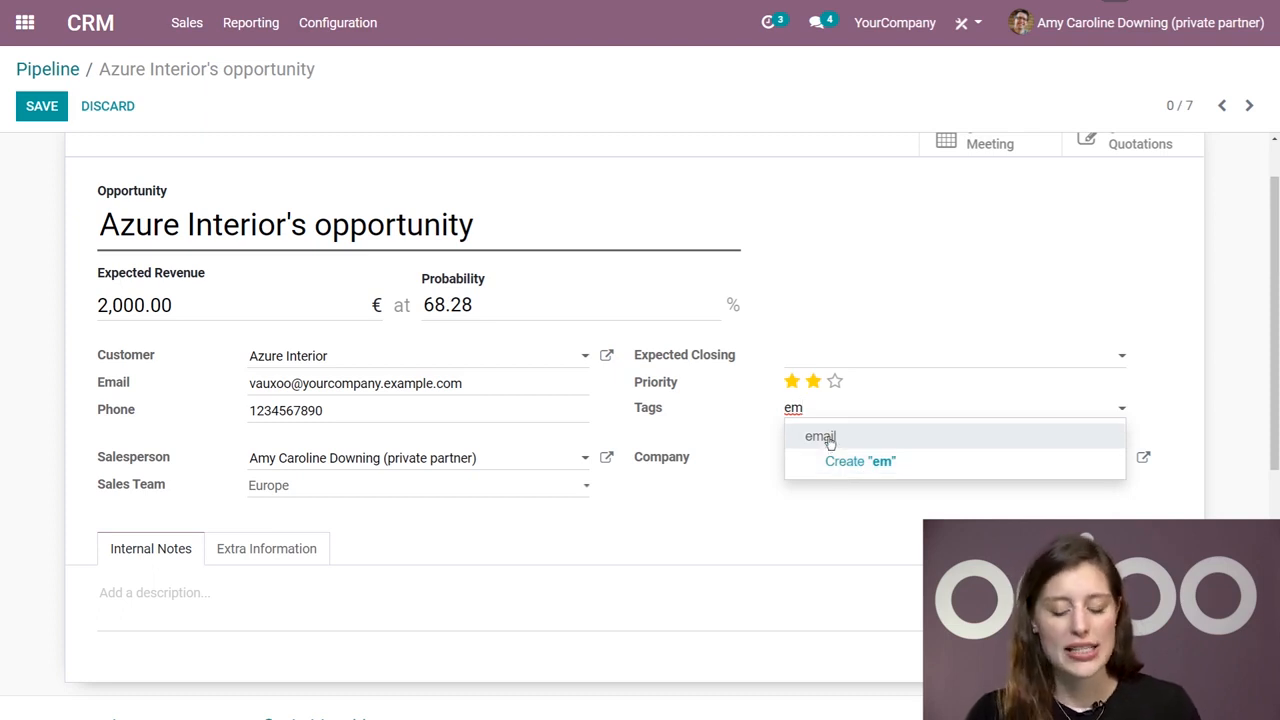
click(829, 442)
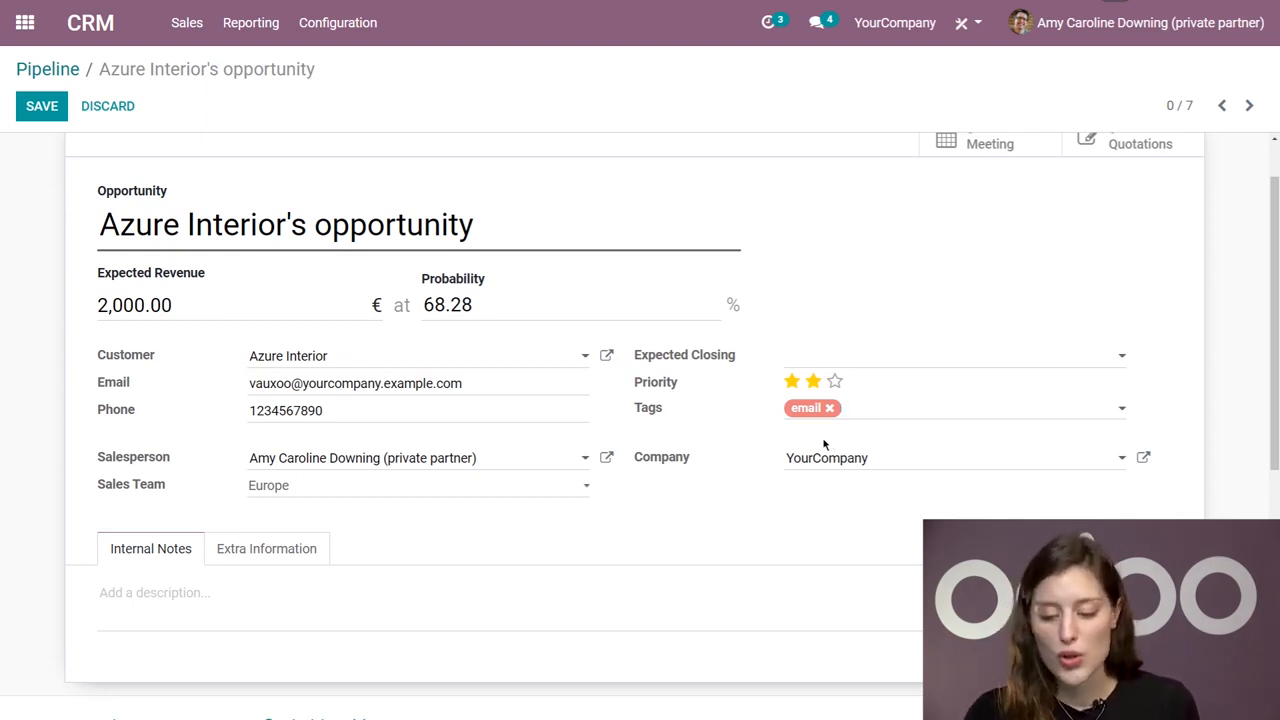
click(796, 416)
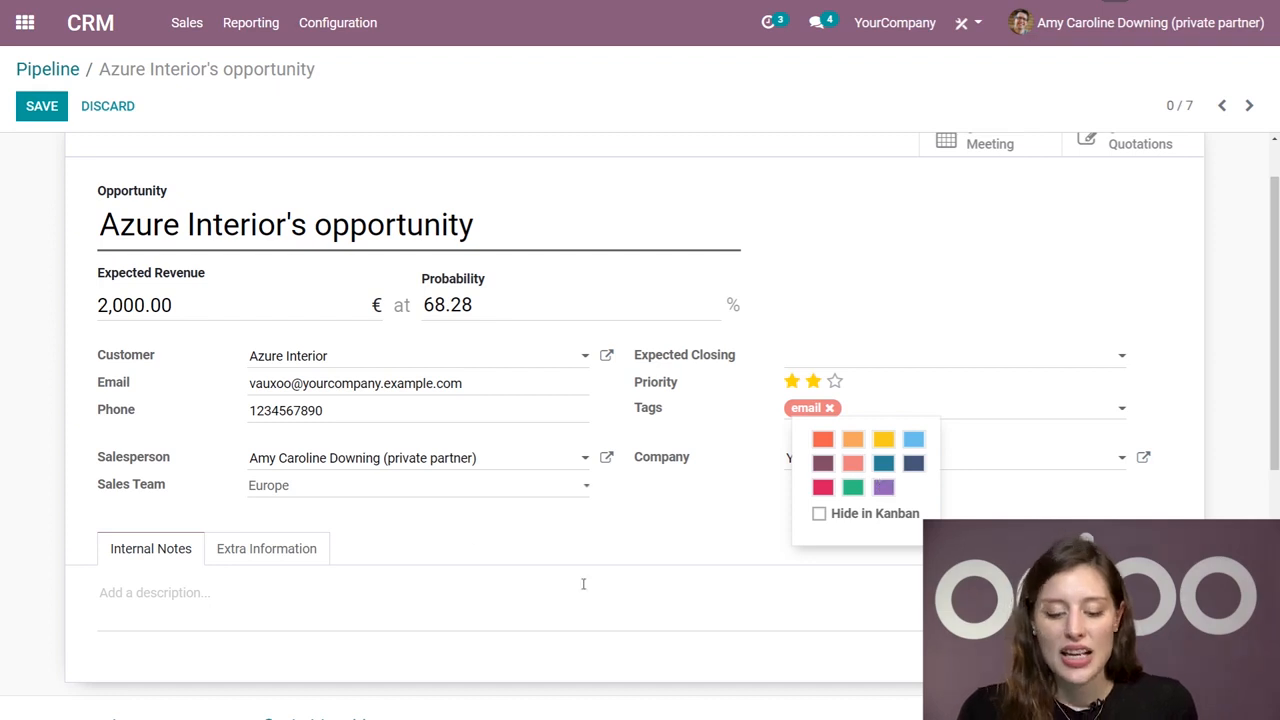
click(638, 551)
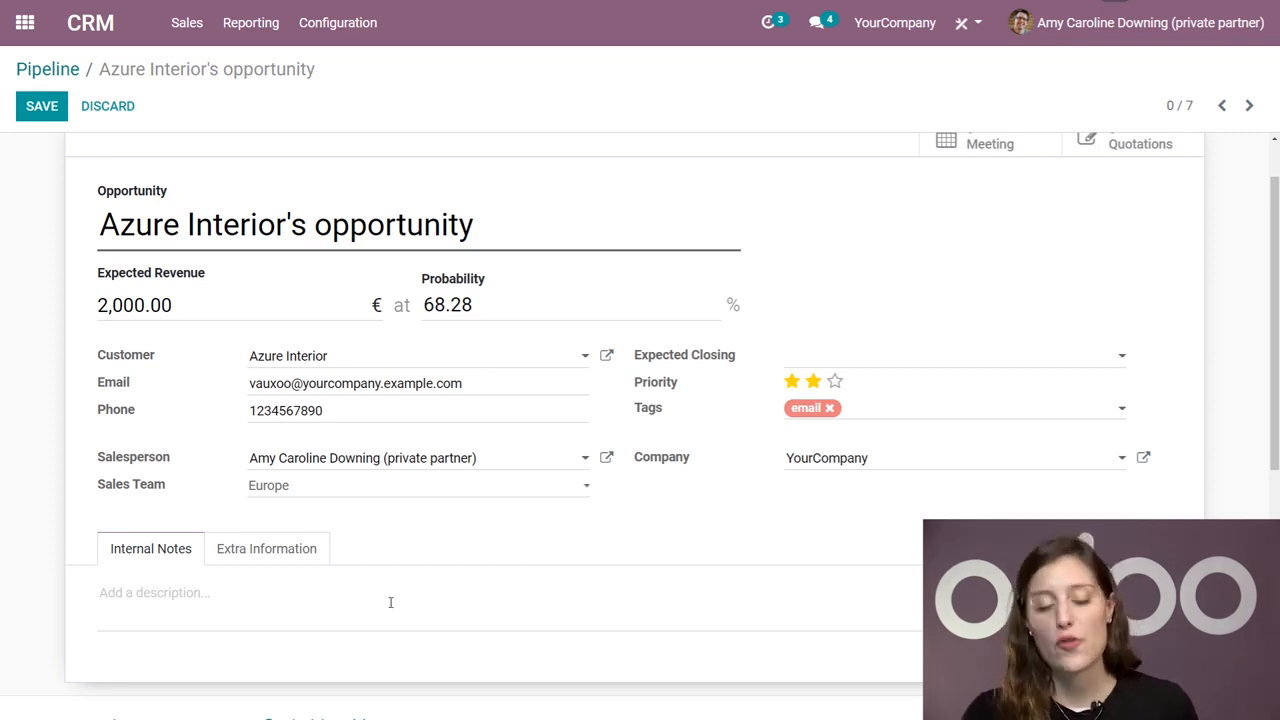
Review the opportunity's extra contact and marketing information and save the record
click(260, 550)
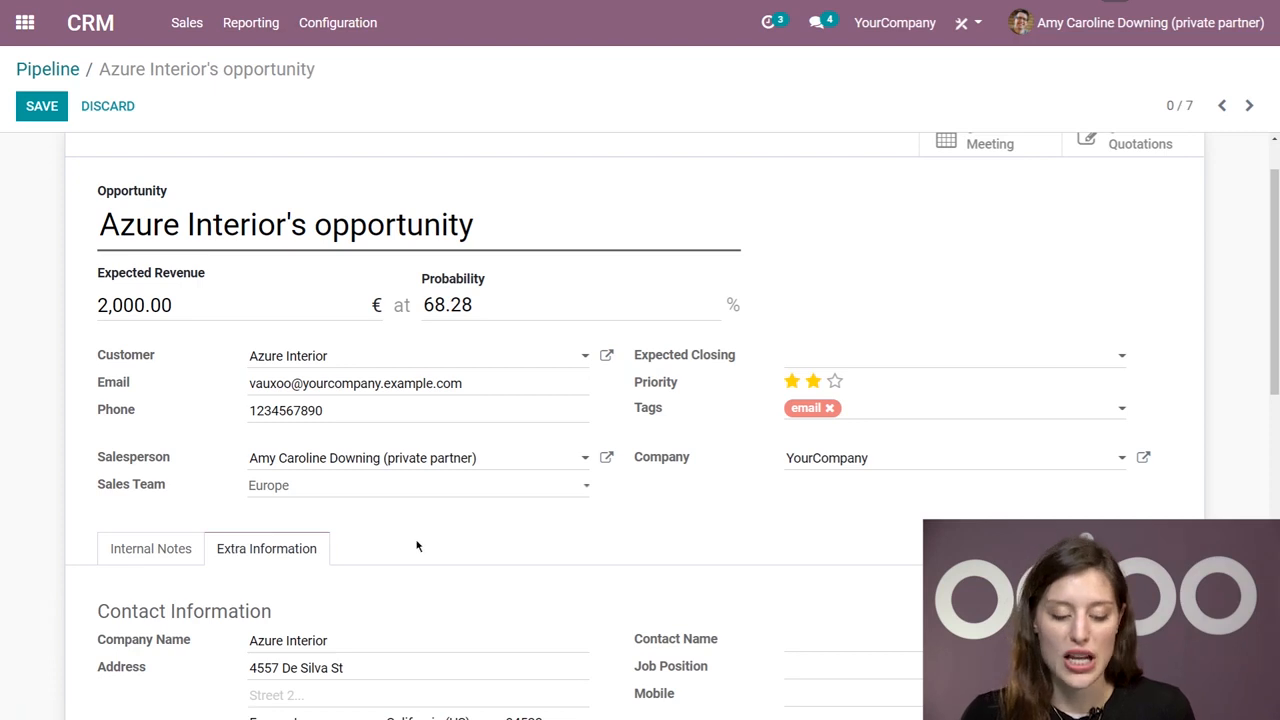
scroll(400, 555, down, 2)
scroll(600, 530, down, 1)
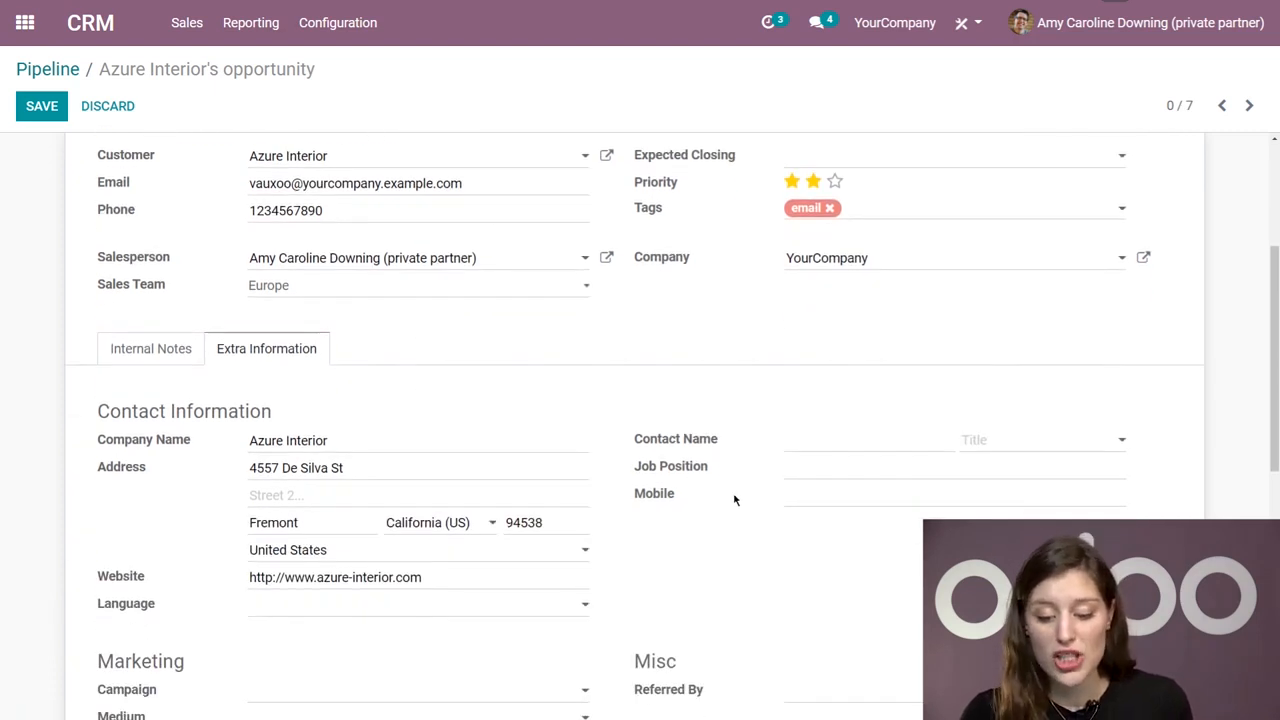
scroll(740, 510, down, 1)
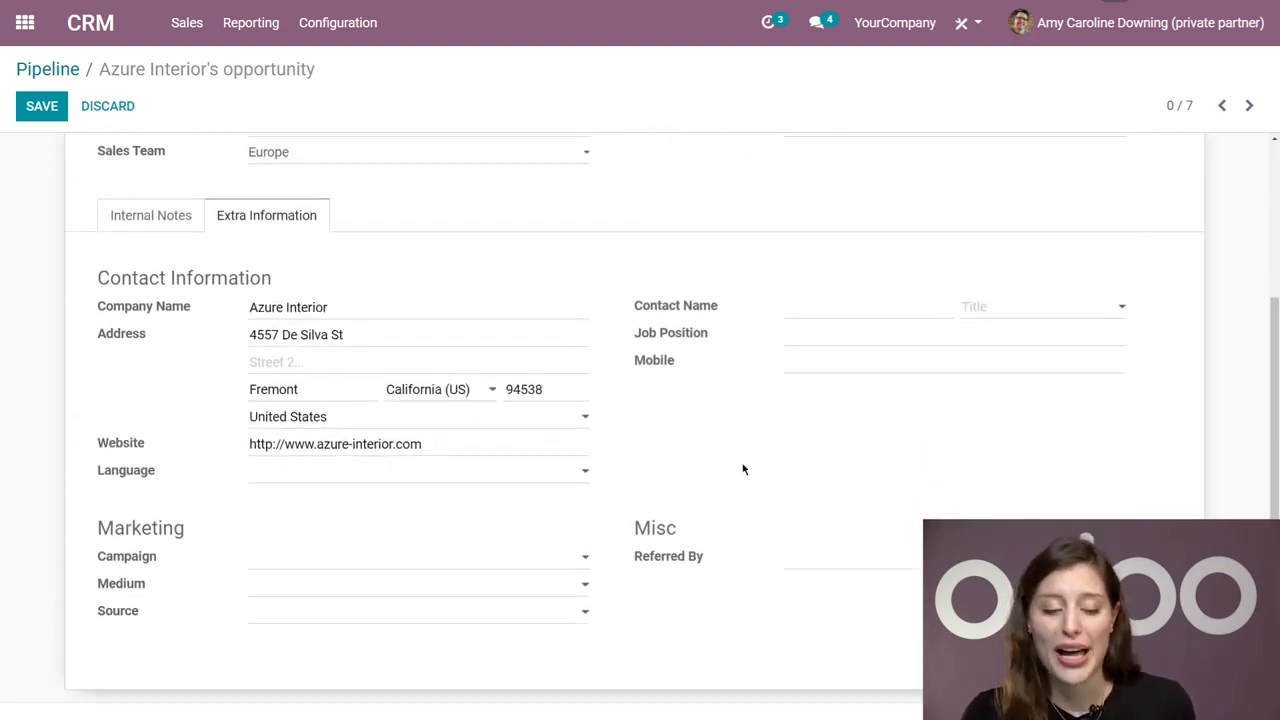
click(42, 108)
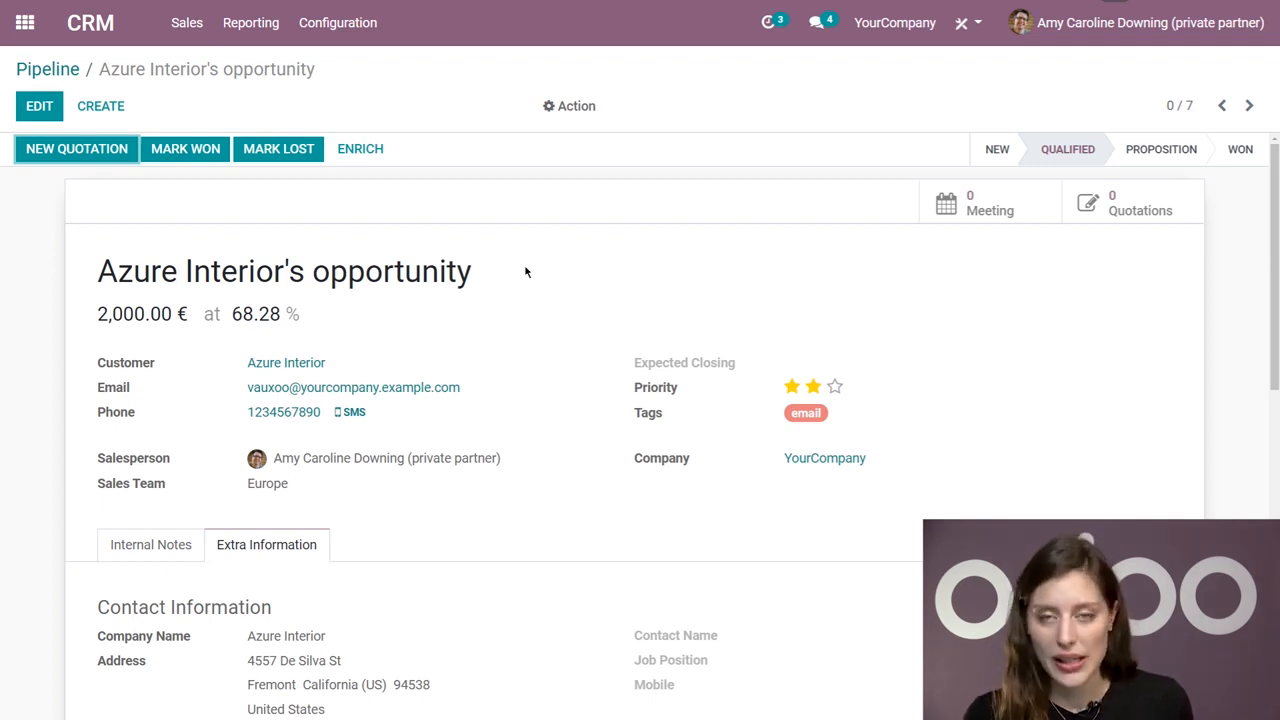
Look over the actions available for the opportunity and move it to the Proposition stage
click(585, 117)
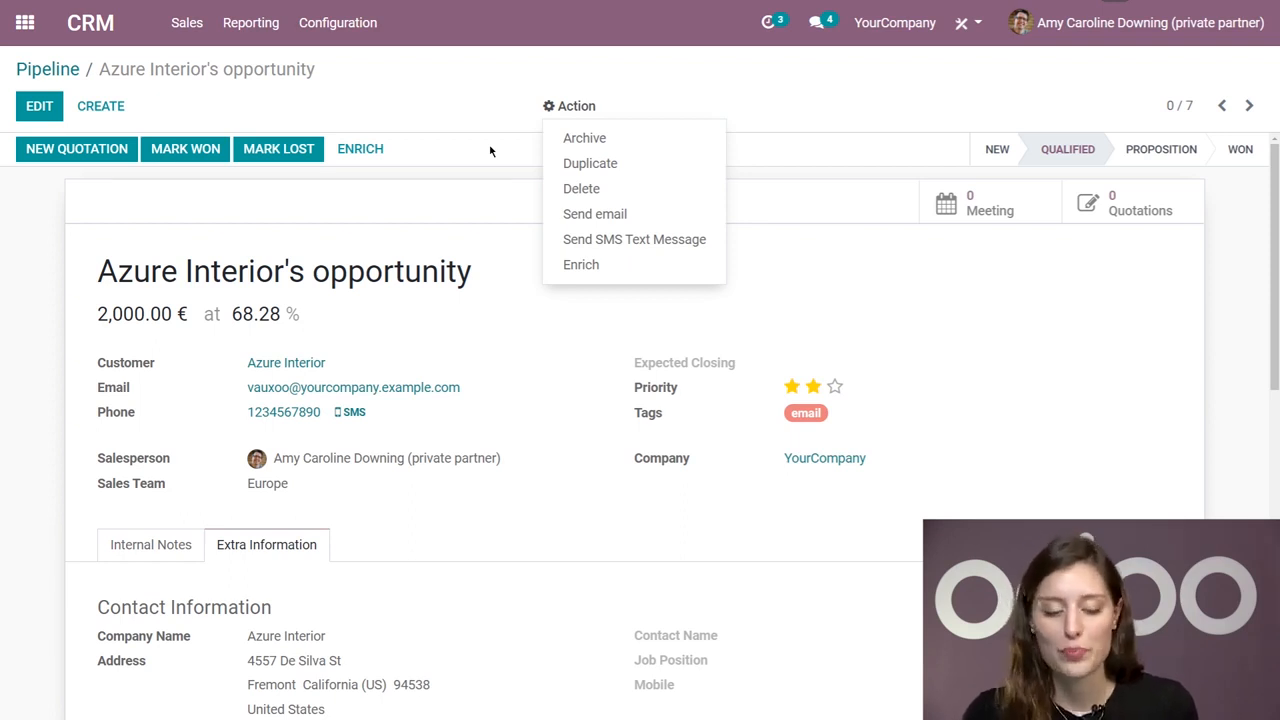
click(444, 99)
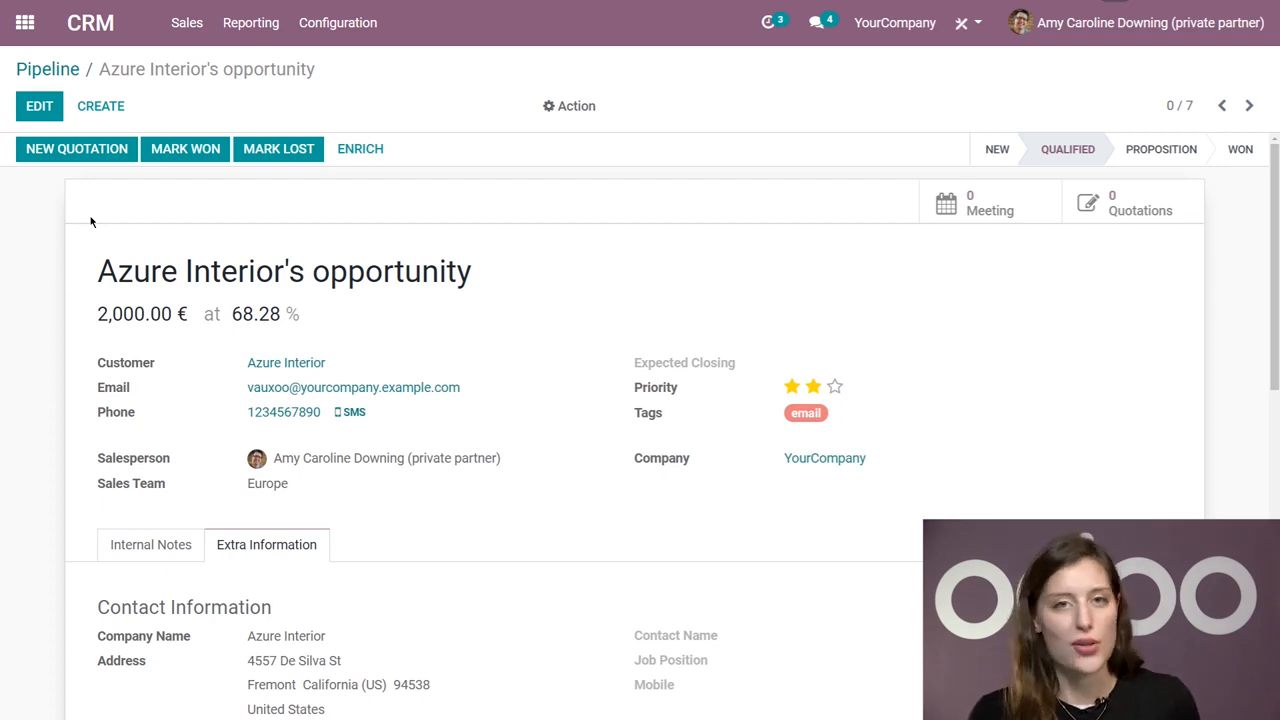
click(1140, 167)
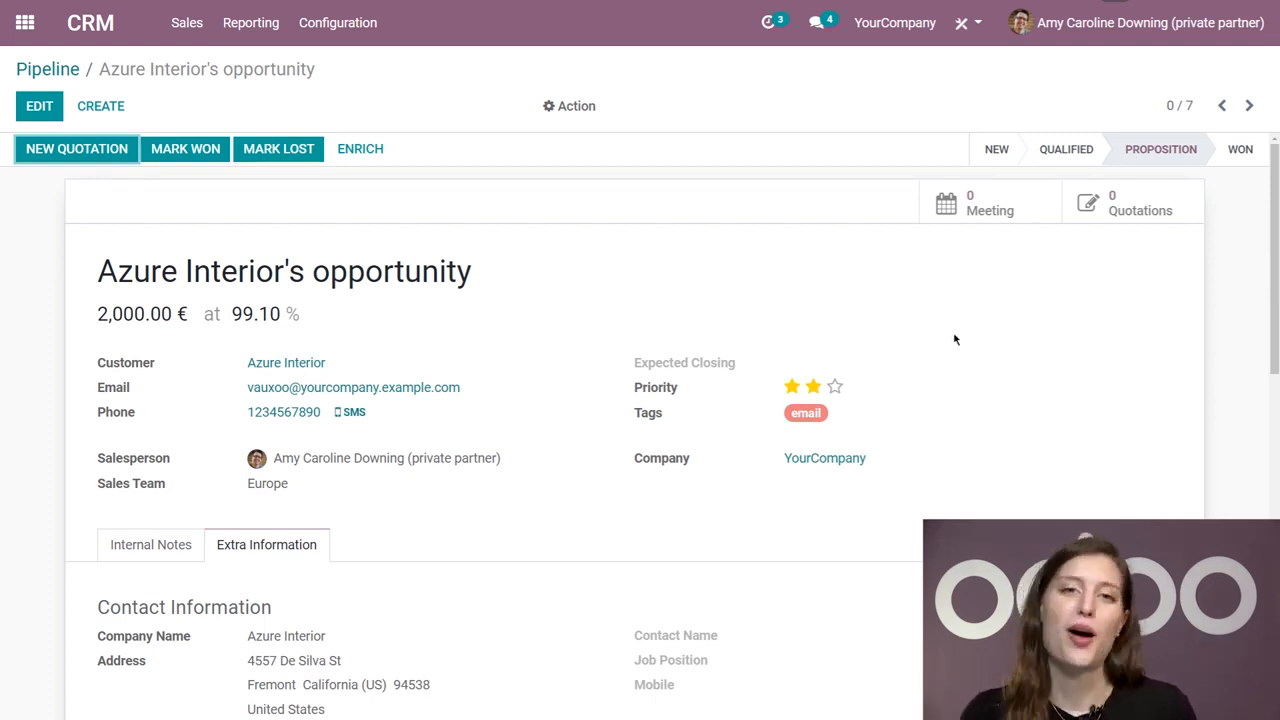
Edit the opportunity, setting its expected revenue to 4000 € and renaming it "400 Lamps"
click(40, 106)
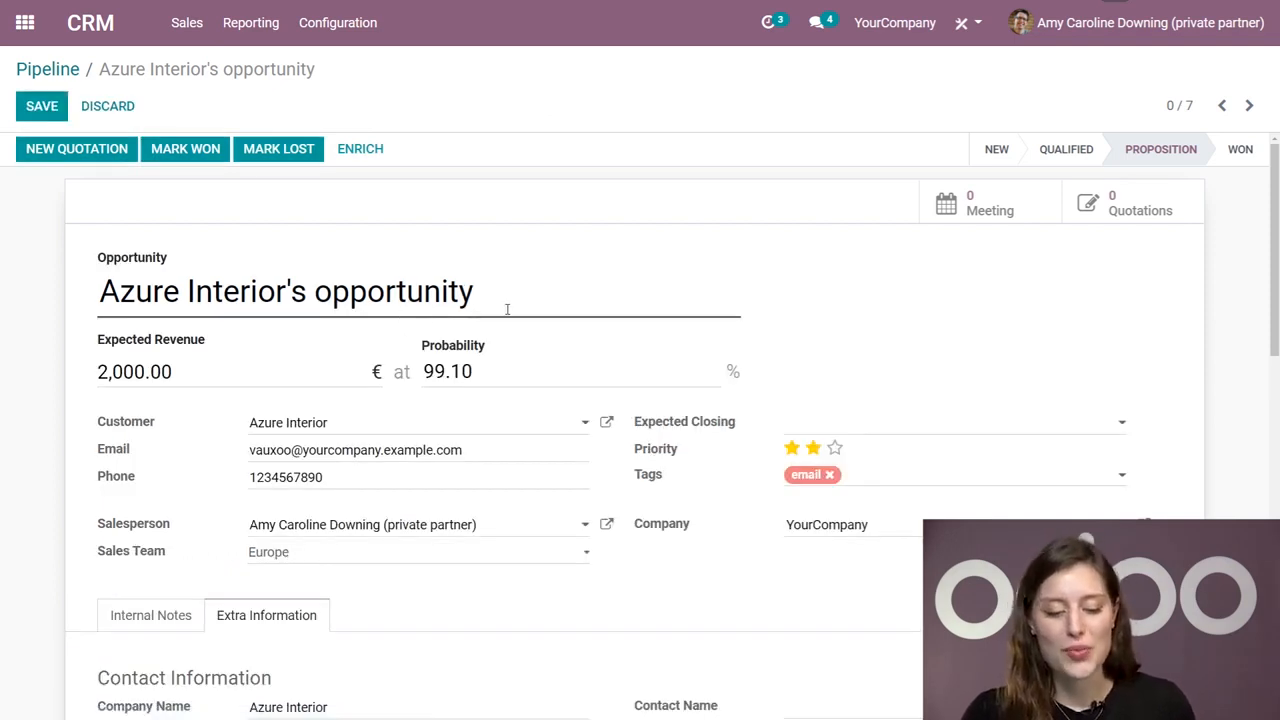
key(Tab)
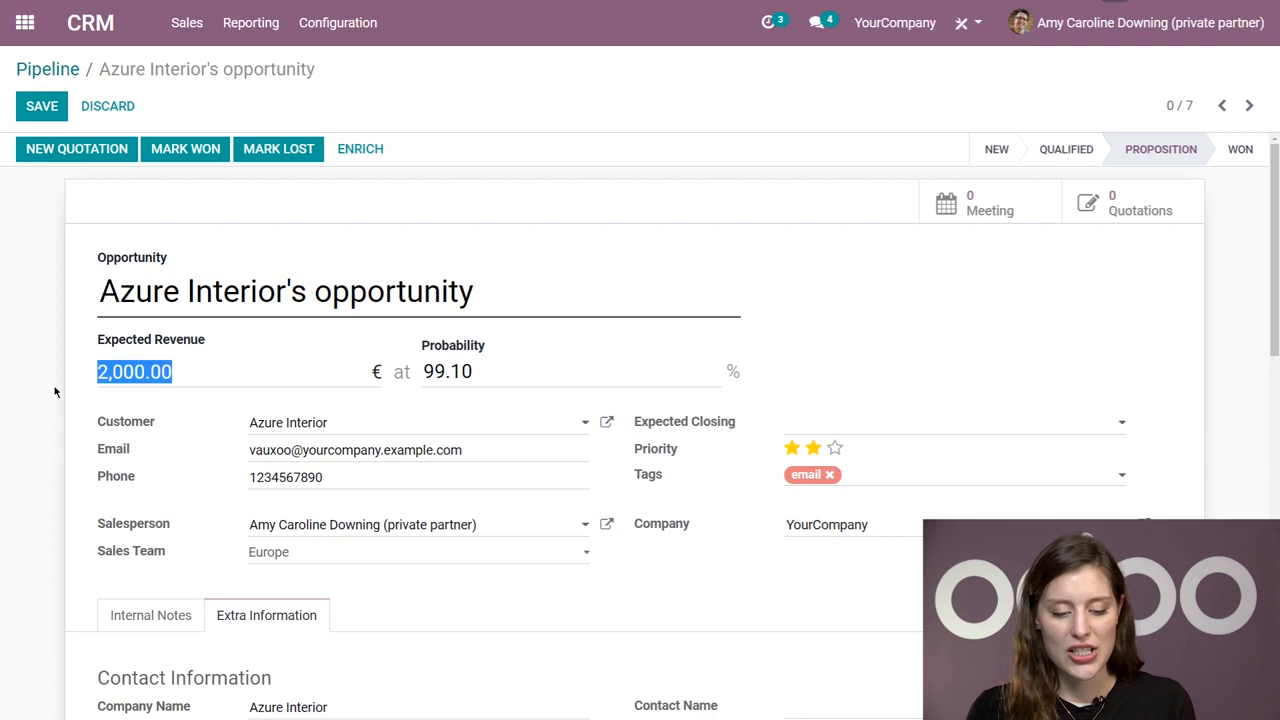
text(4000)
drag(480, 292, 43, 266)
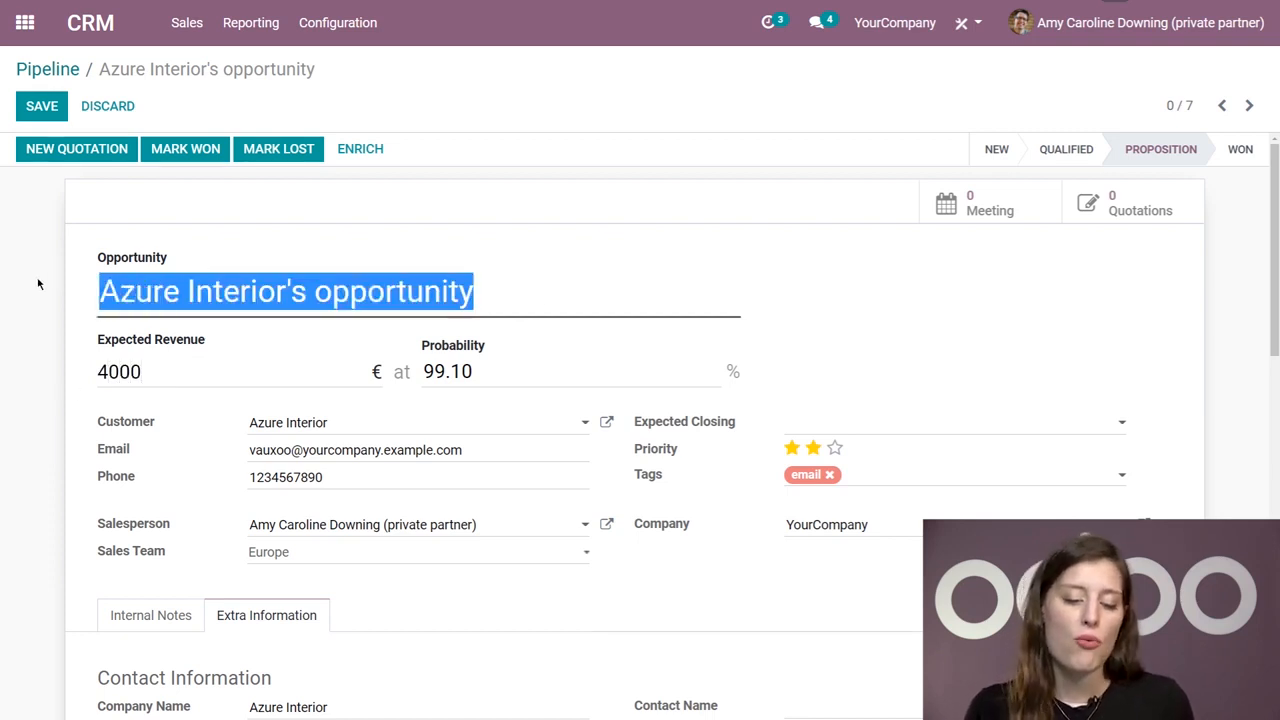
key(BackSpace)
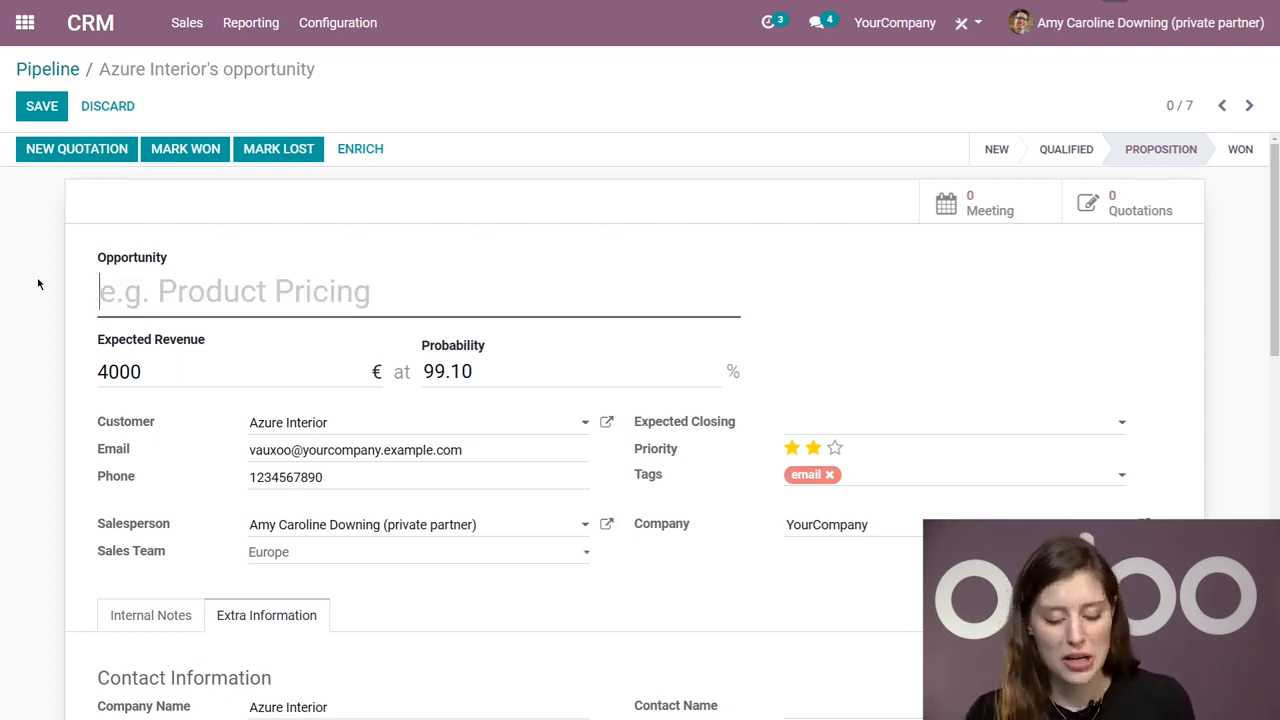
text(400 Lamps)
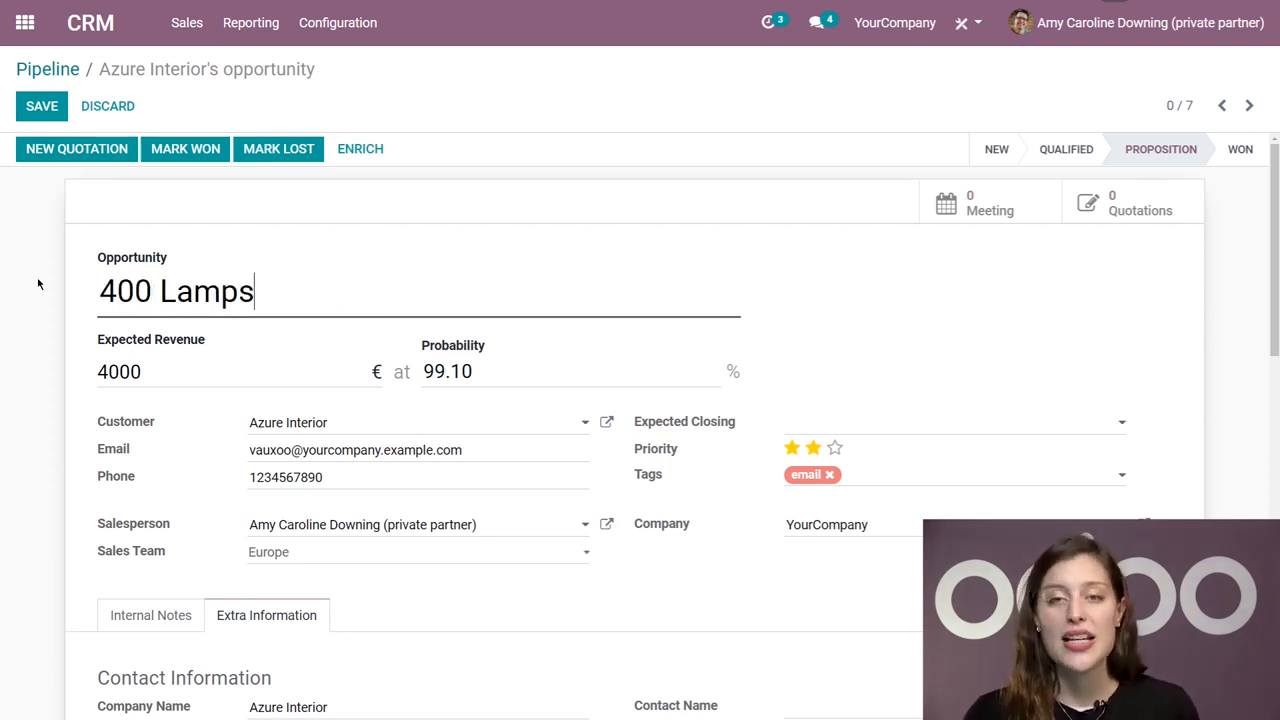
Save the 400 Lamps opportunity and return to the pipeline overview
key(alt+s)
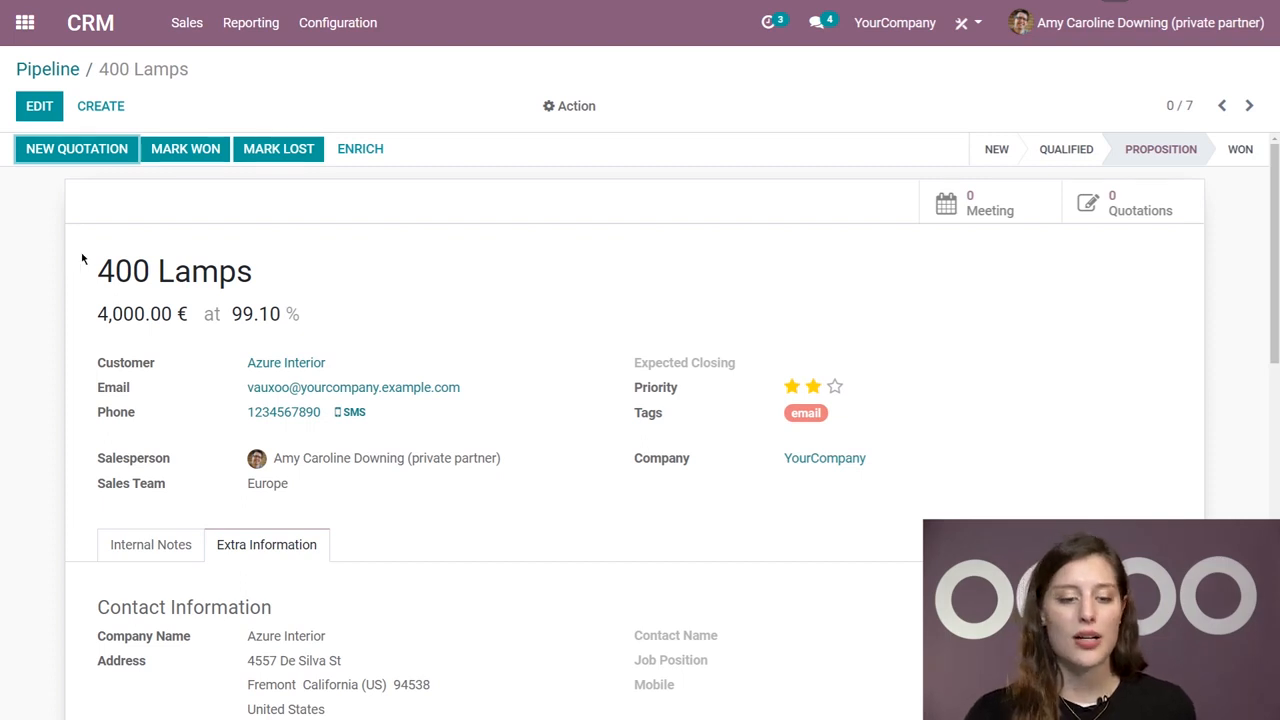
click(57, 69)
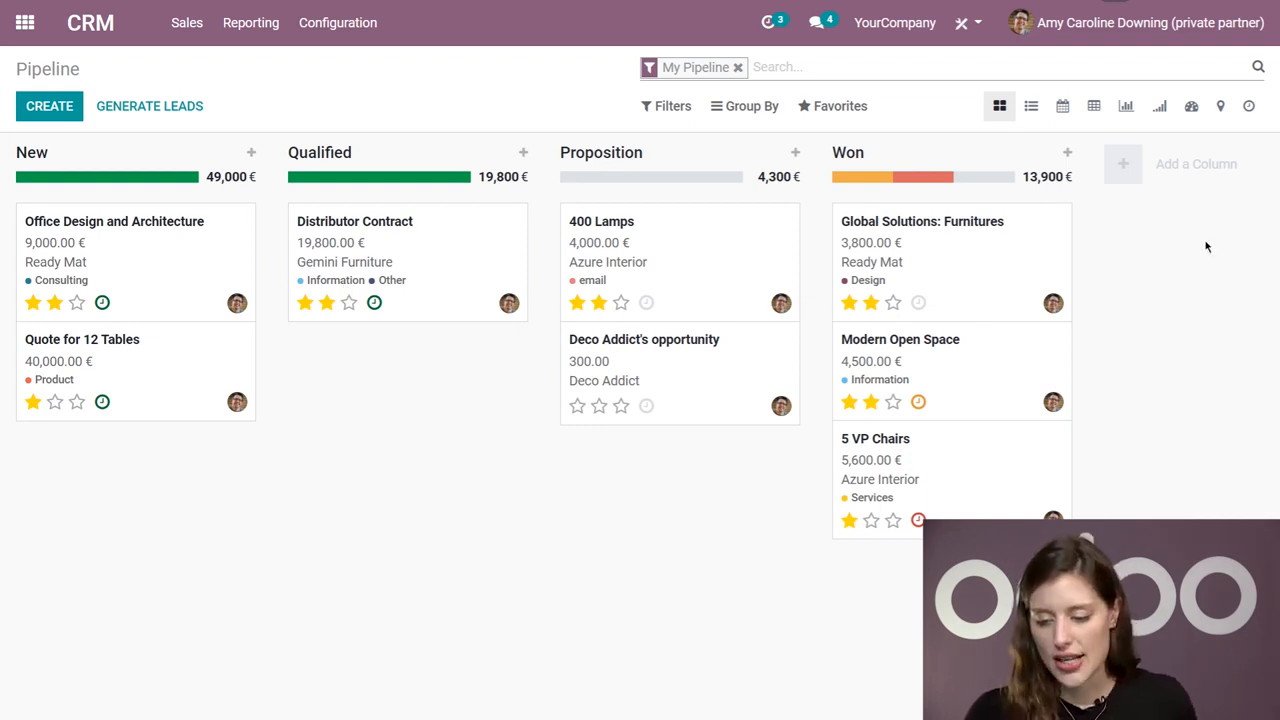
Add a stage named "2nd Proposition" to the pipeline and place it between Proposition and Won
click(1173, 182)
text(2nd)
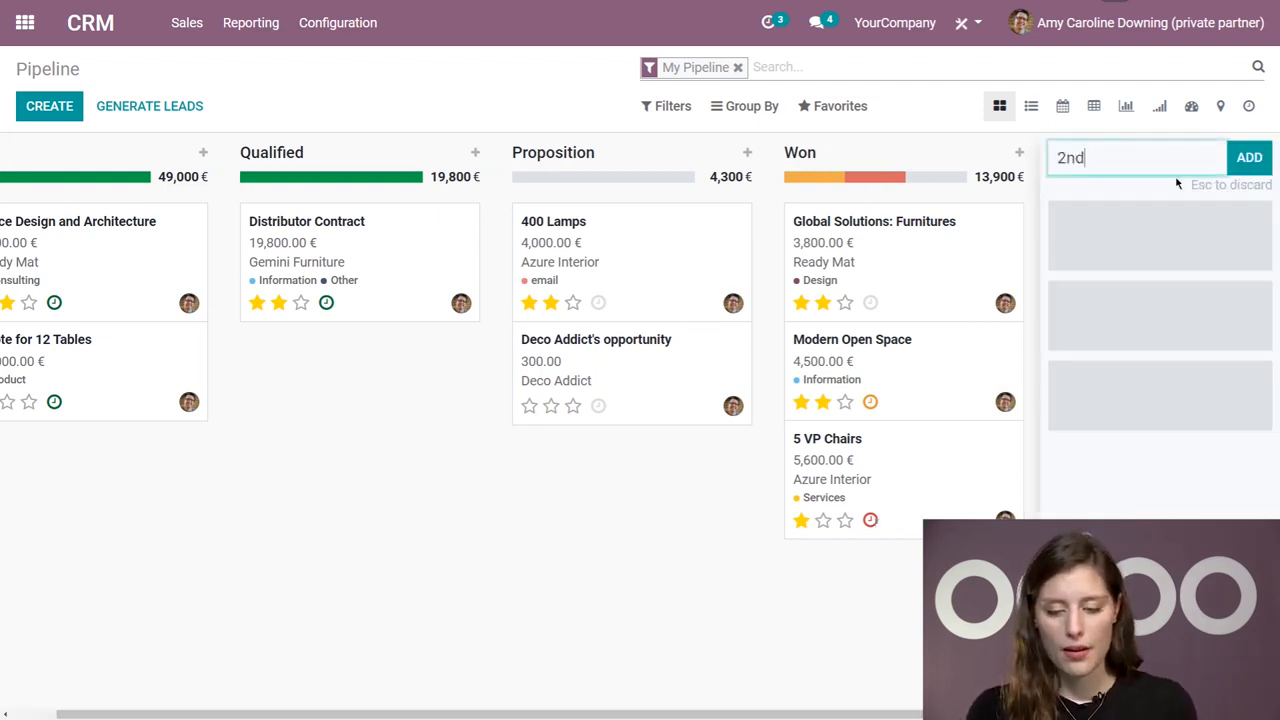
text( Proposition)
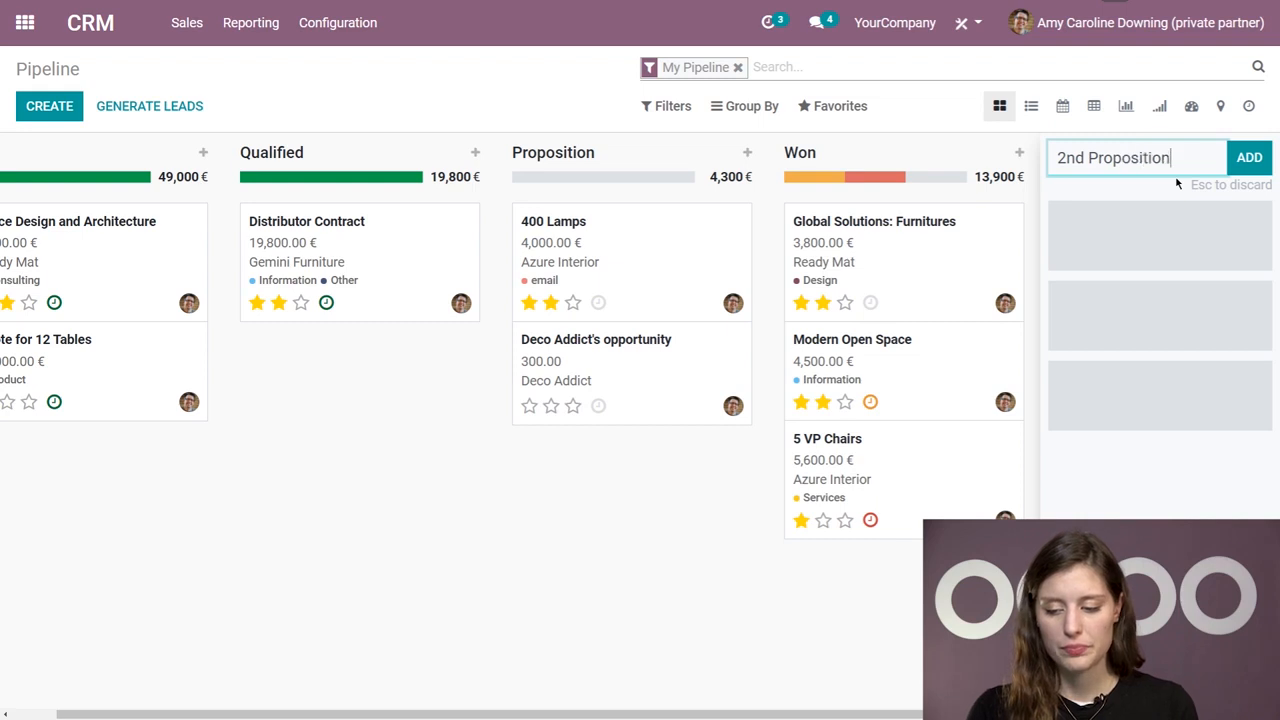
key(Return)
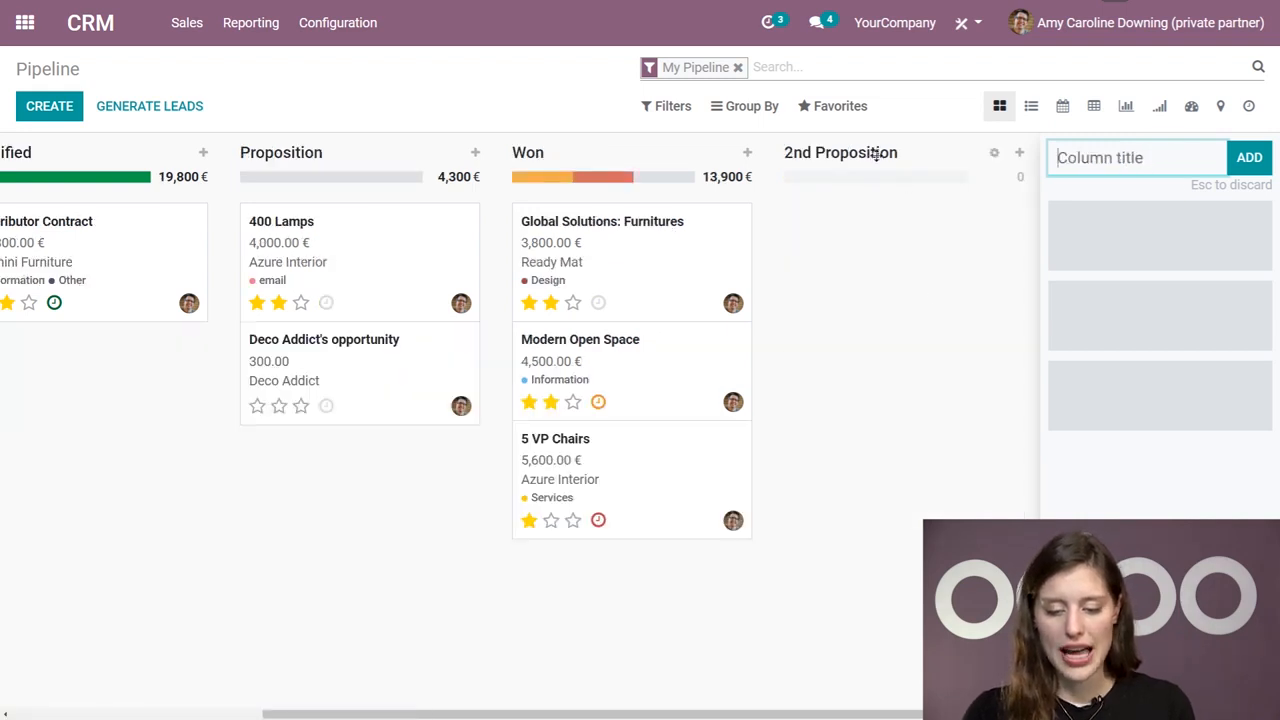
drag(869, 152, 833, 176)
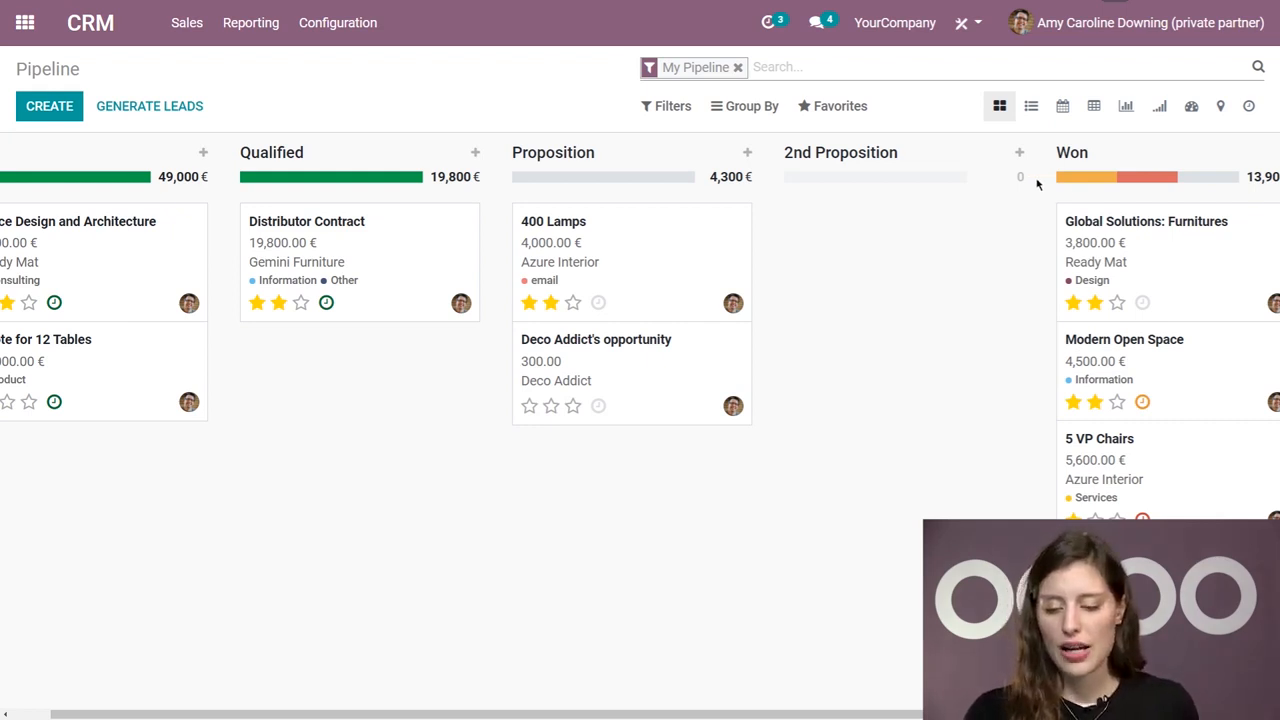
Review the 2nd Proposition stage's settings, including its Sales Team choices and Requirements, and save the stage without changes
click(995, 157)
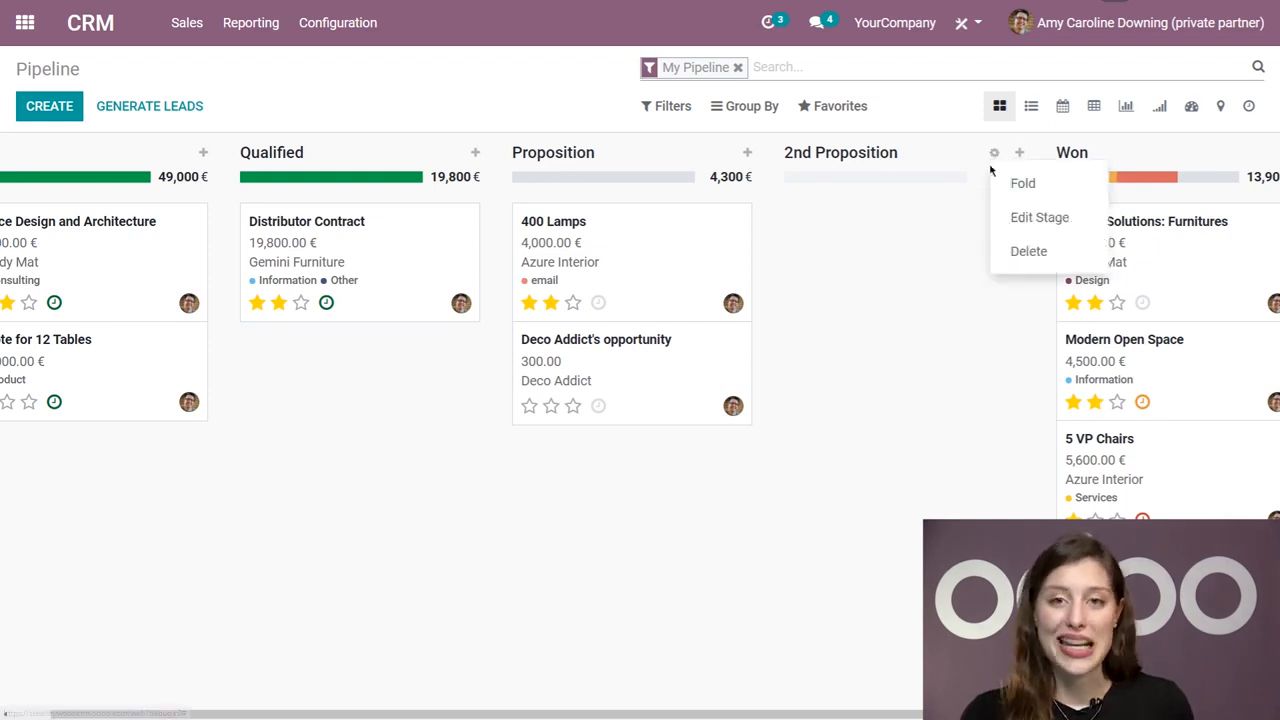
click(1057, 228)
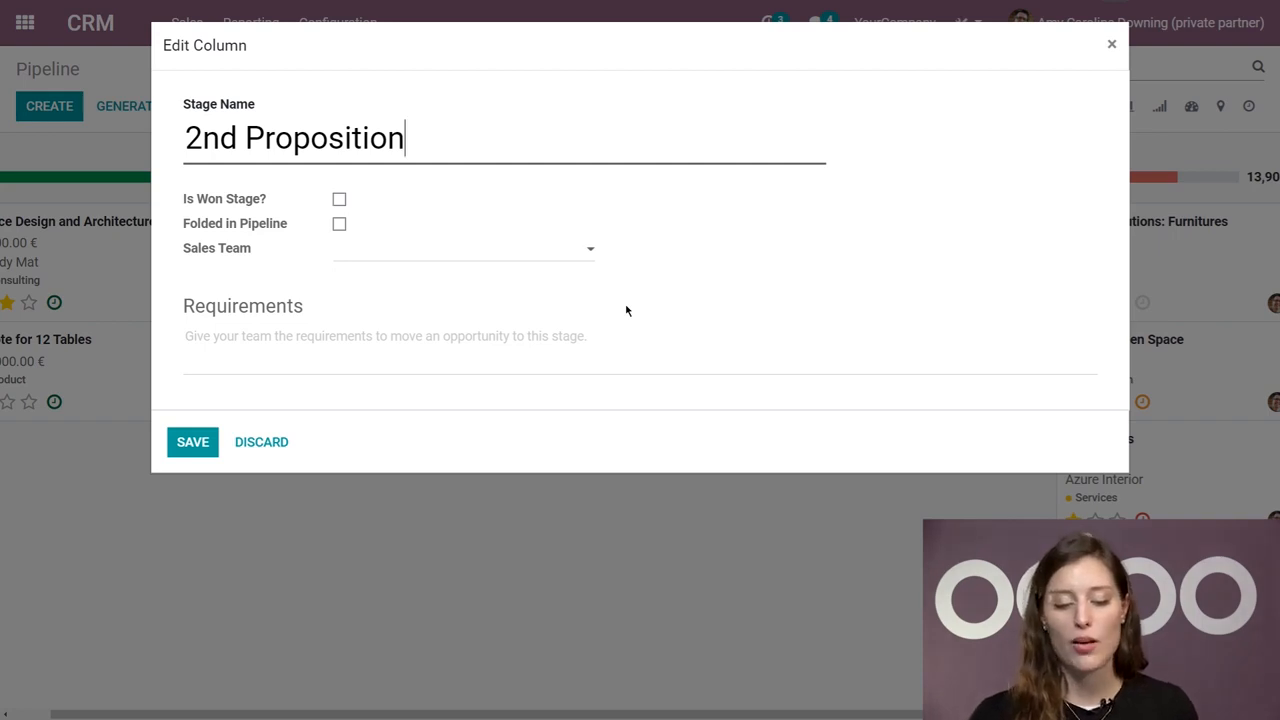
click(531, 257)
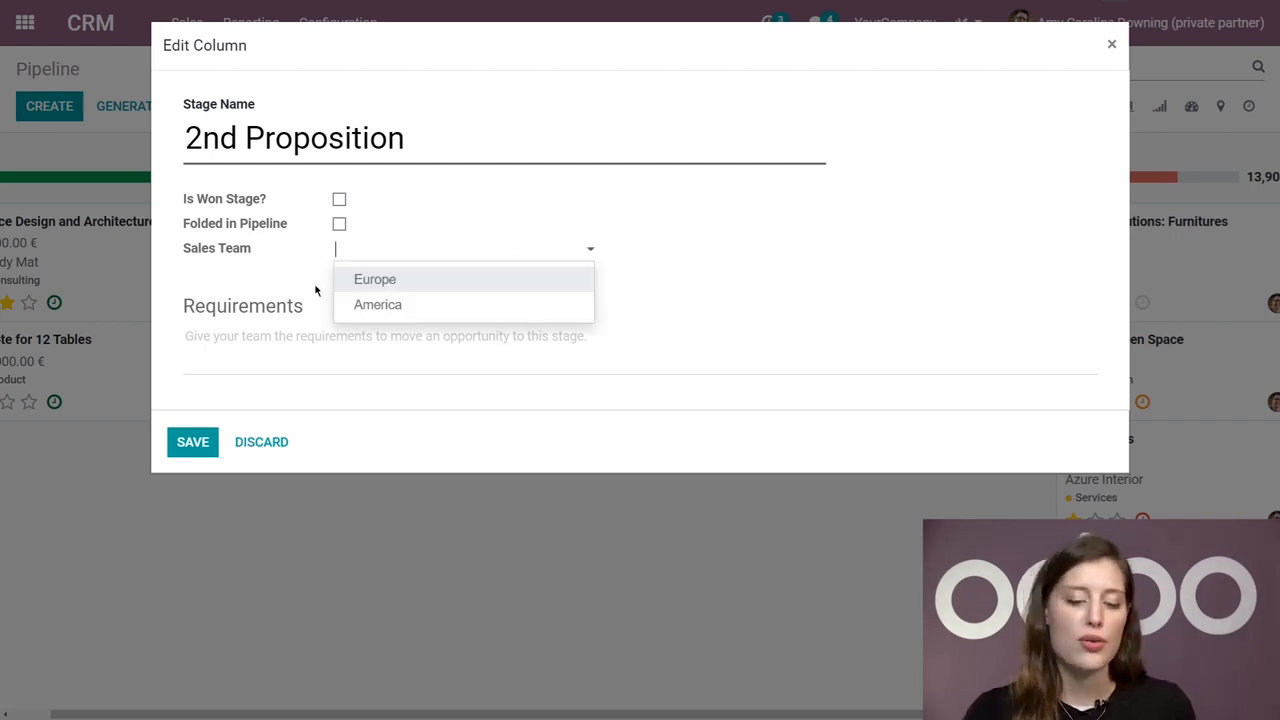
click(254, 285)
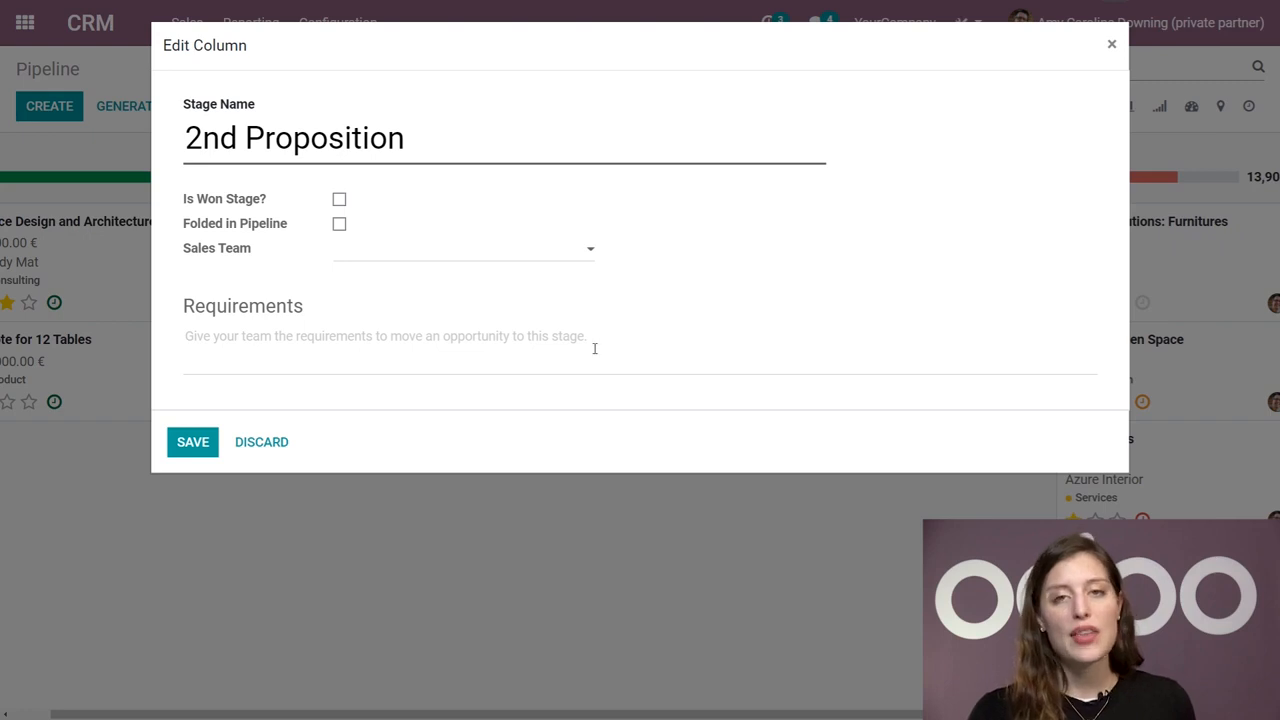
mouse_move(594, 348)
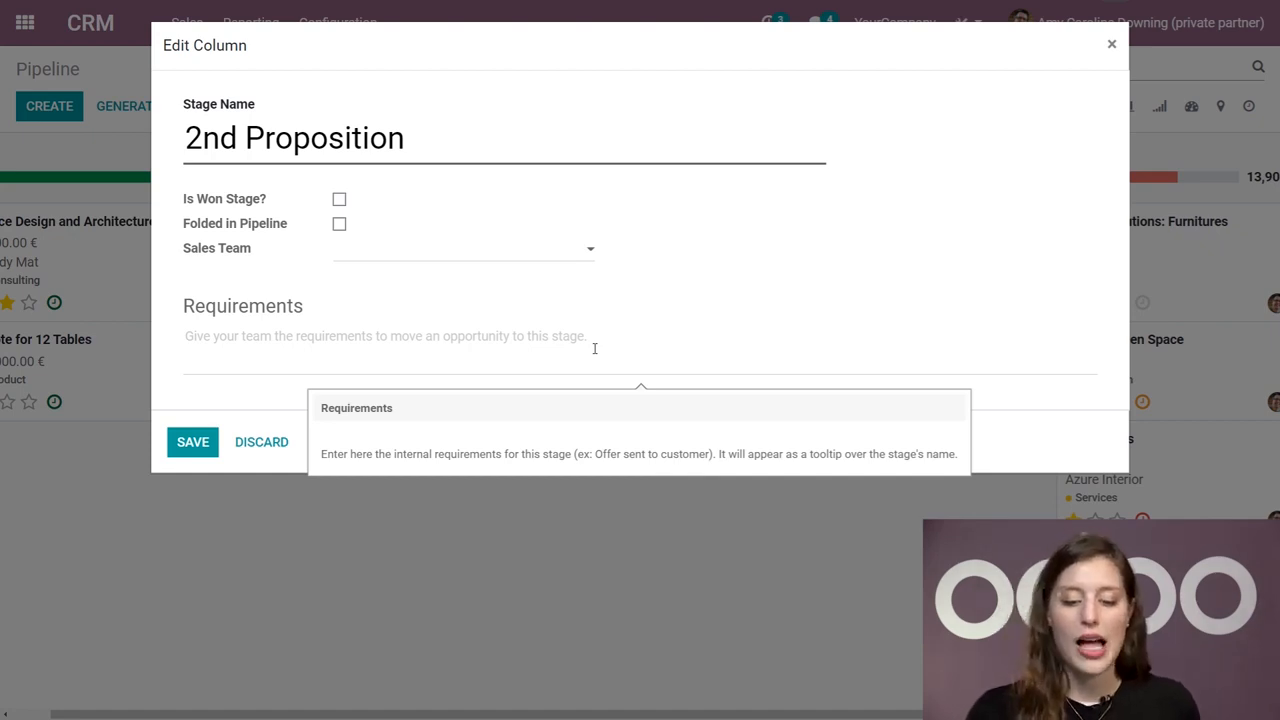
click(314, 343)
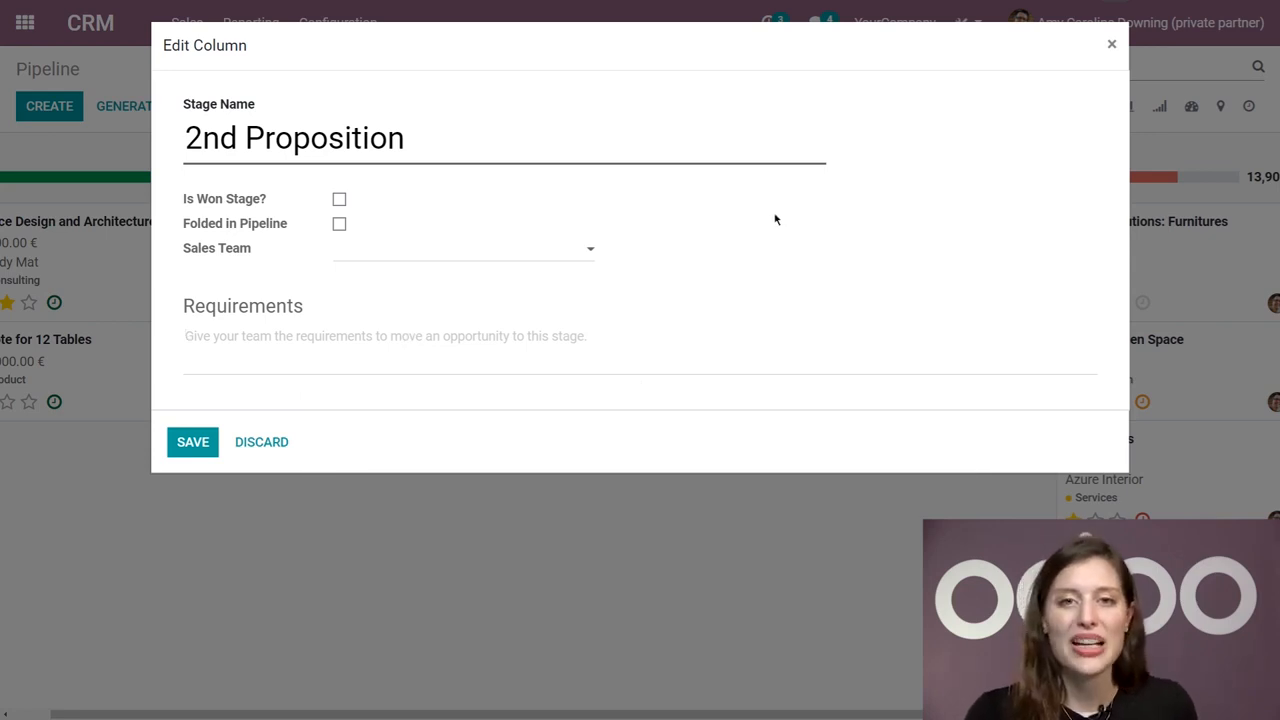
click(174, 441)
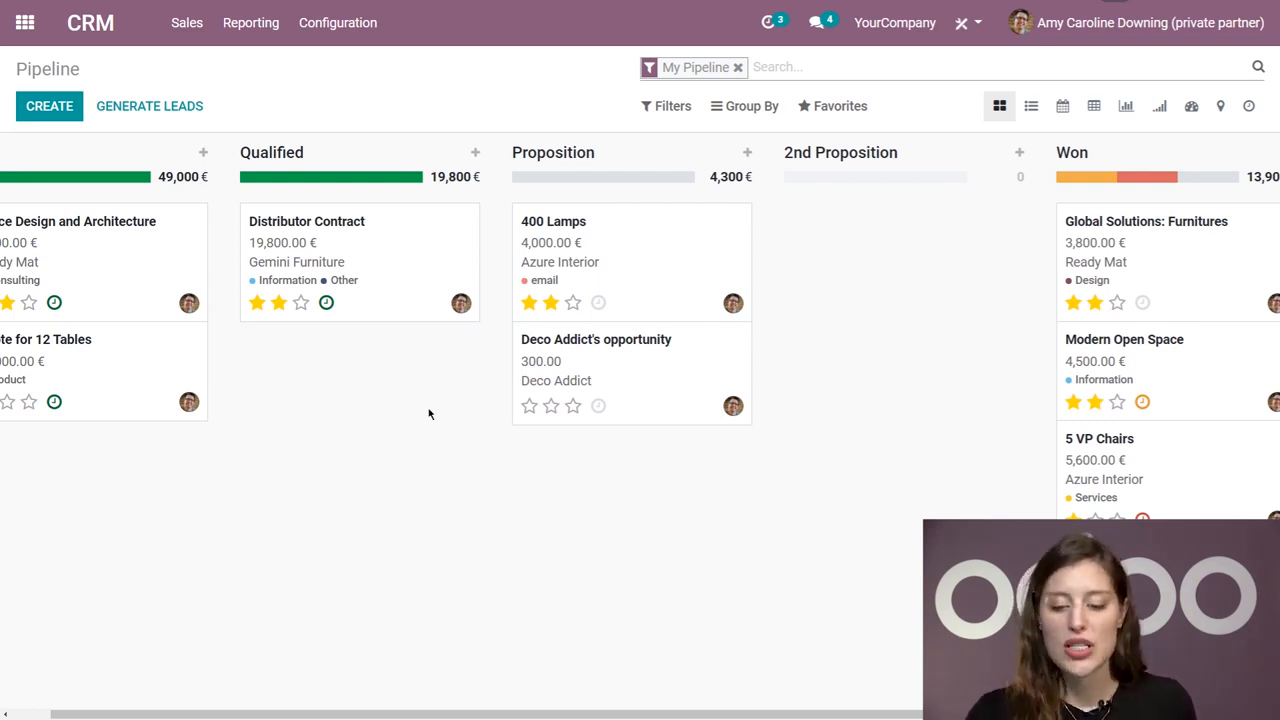
Move the 400 Lamps opportunity into the 2nd Proposition stage and open its record
drag(586, 240, 849, 257)
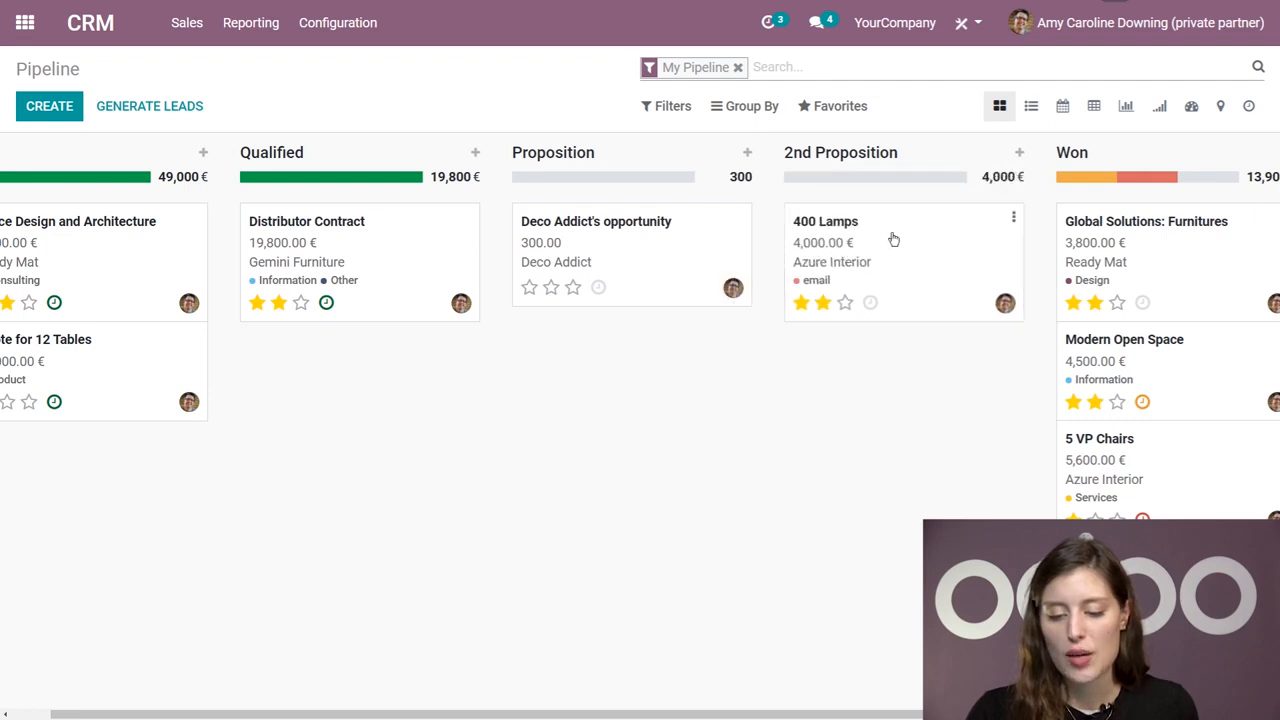
click(893, 239)
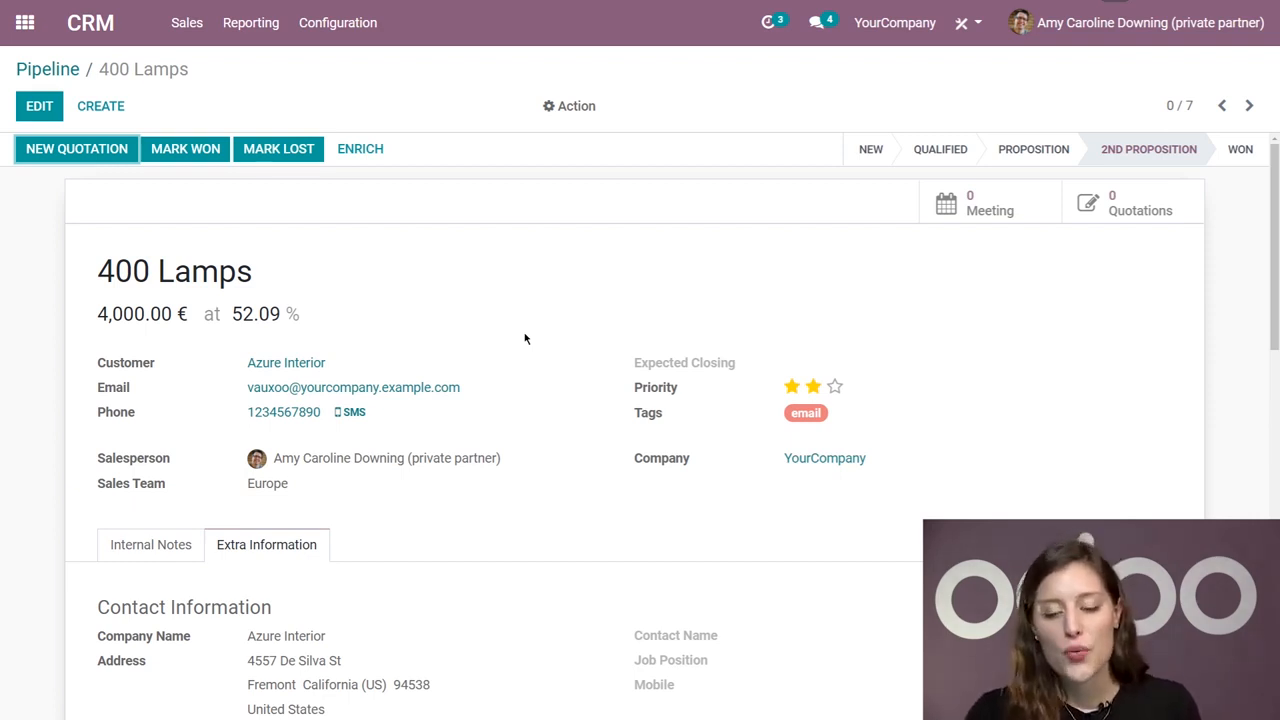
Switch the opportunity through Qualified, Proposition, 2nd Proposition and New to compare its probability, and return it to 2nd Proposition
click(940, 151)
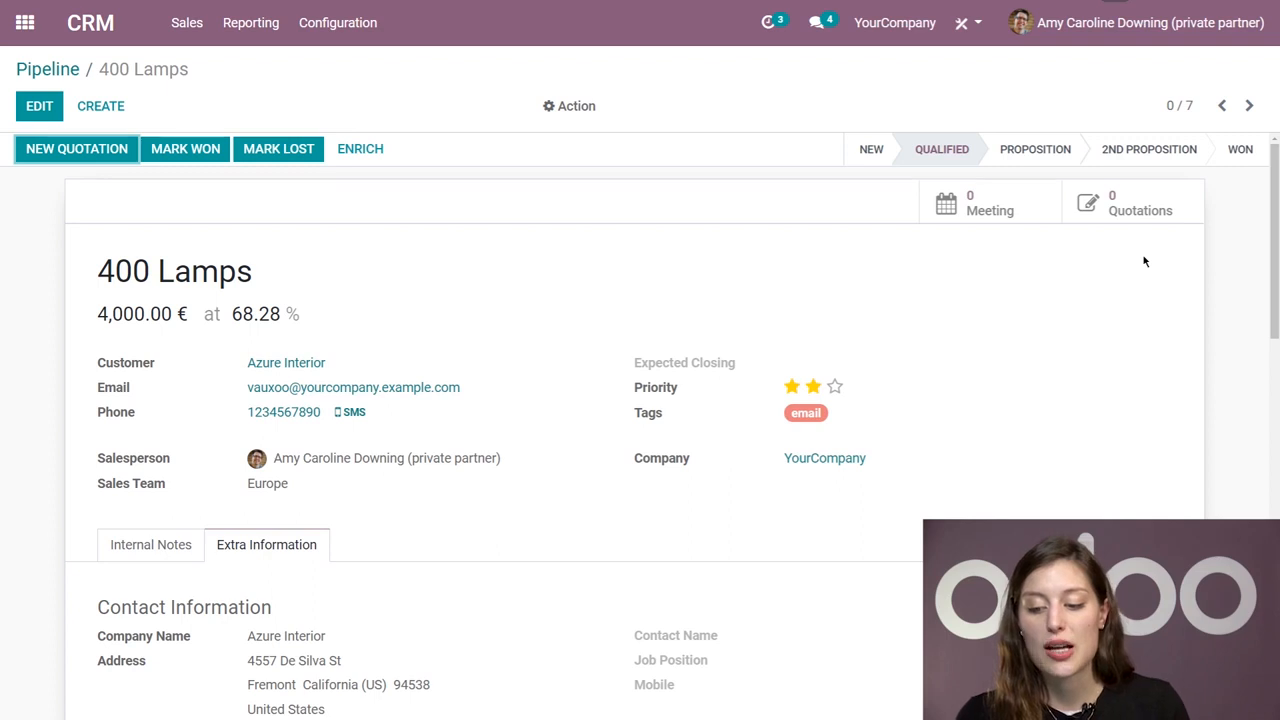
click(1006, 150)
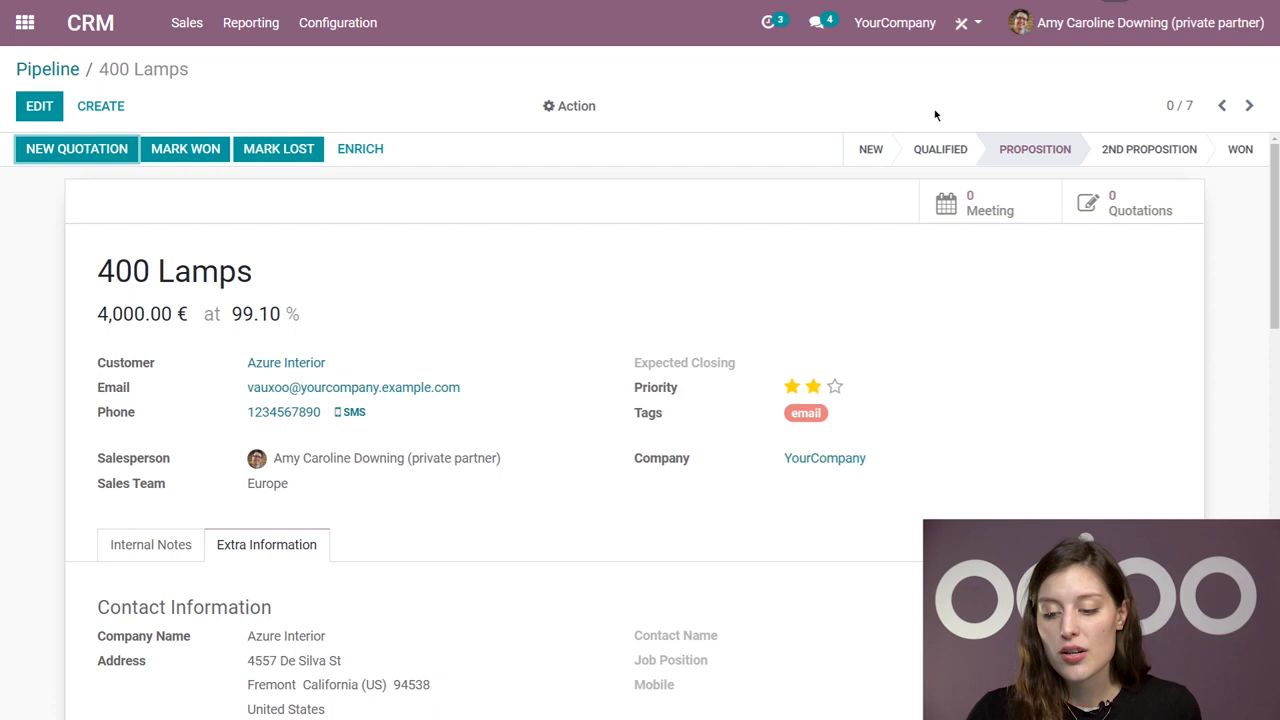
click(1130, 162)
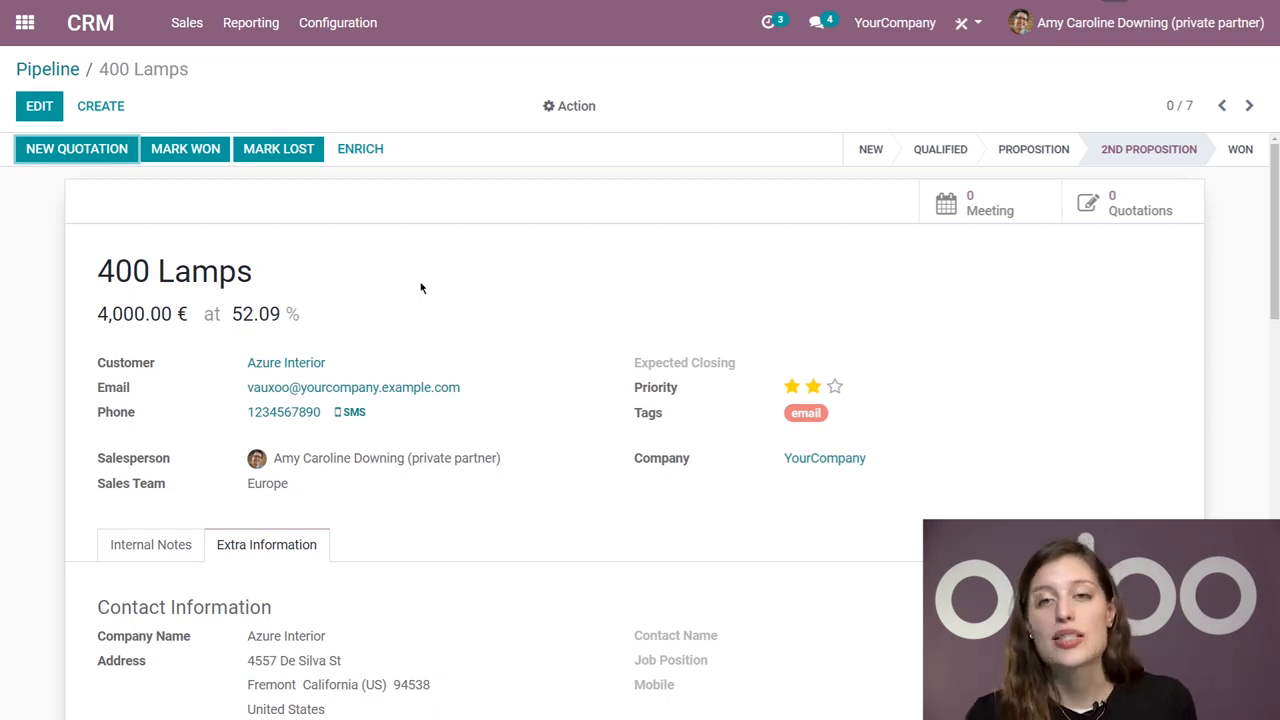
click(874, 149)
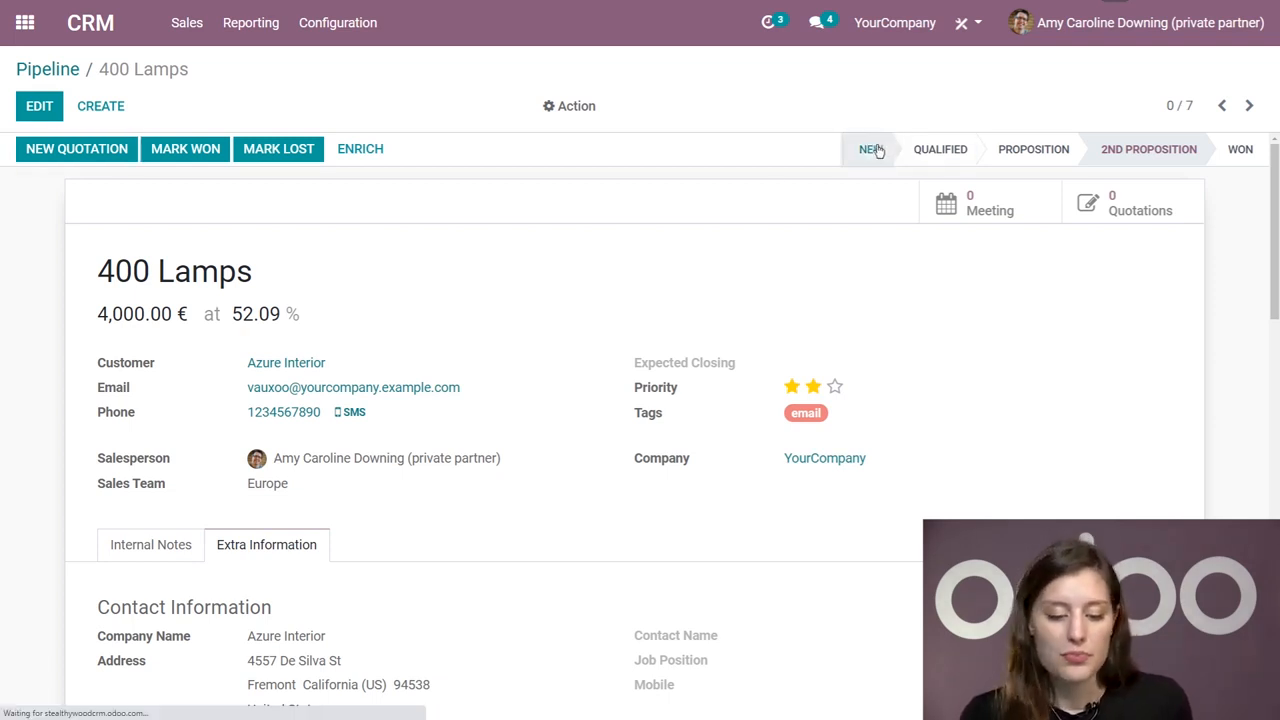
click(1116, 151)
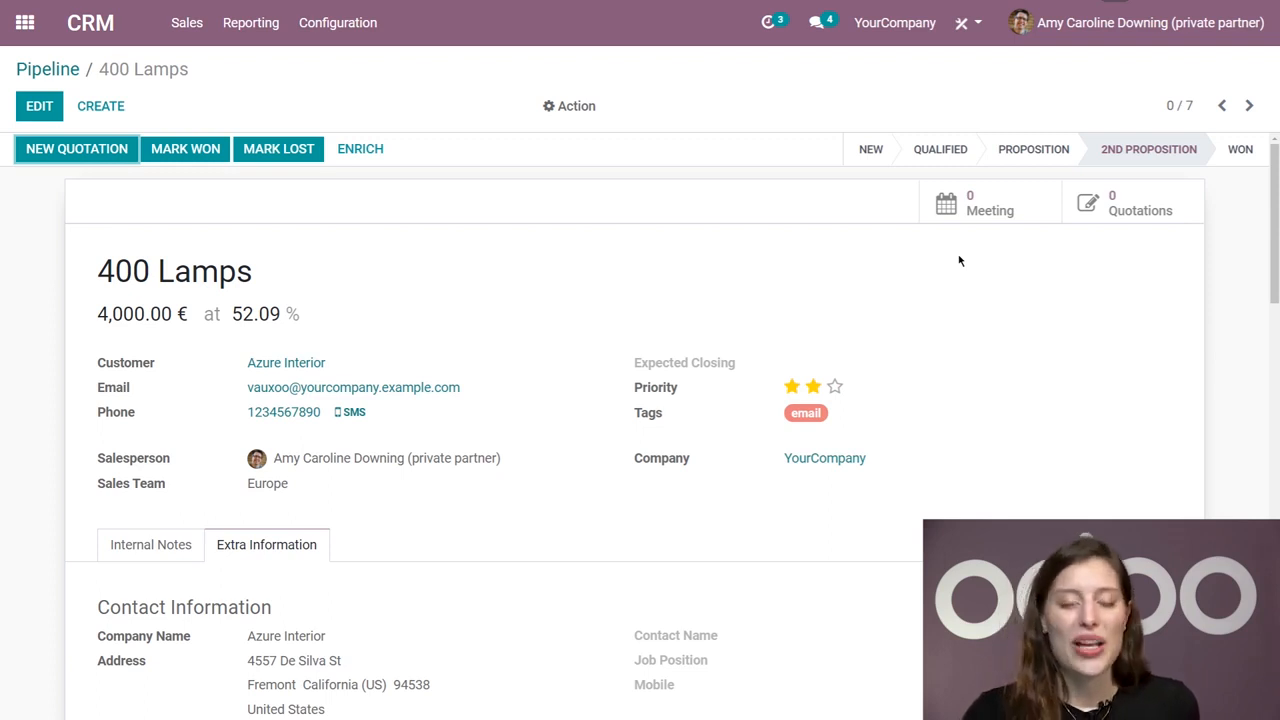
Edit the opportunity to set its probability manually to 10 % and save the record
click(60, 110)
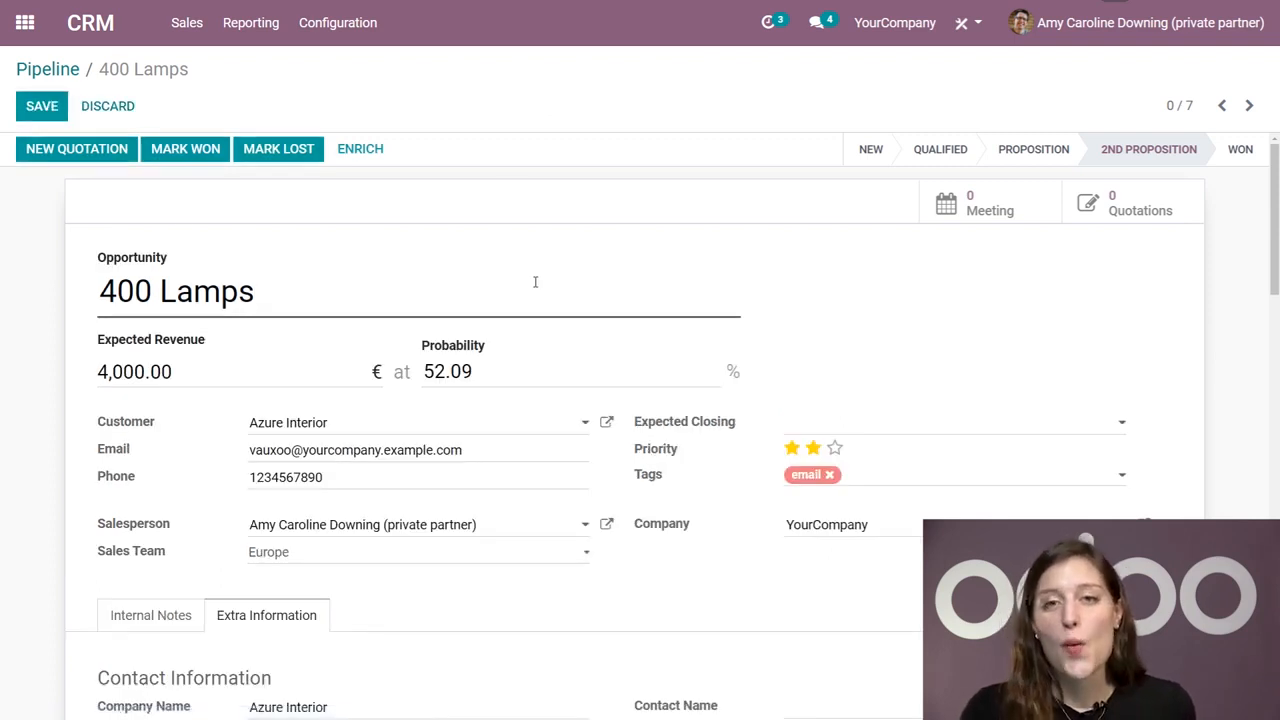
drag(492, 369, 422, 371)
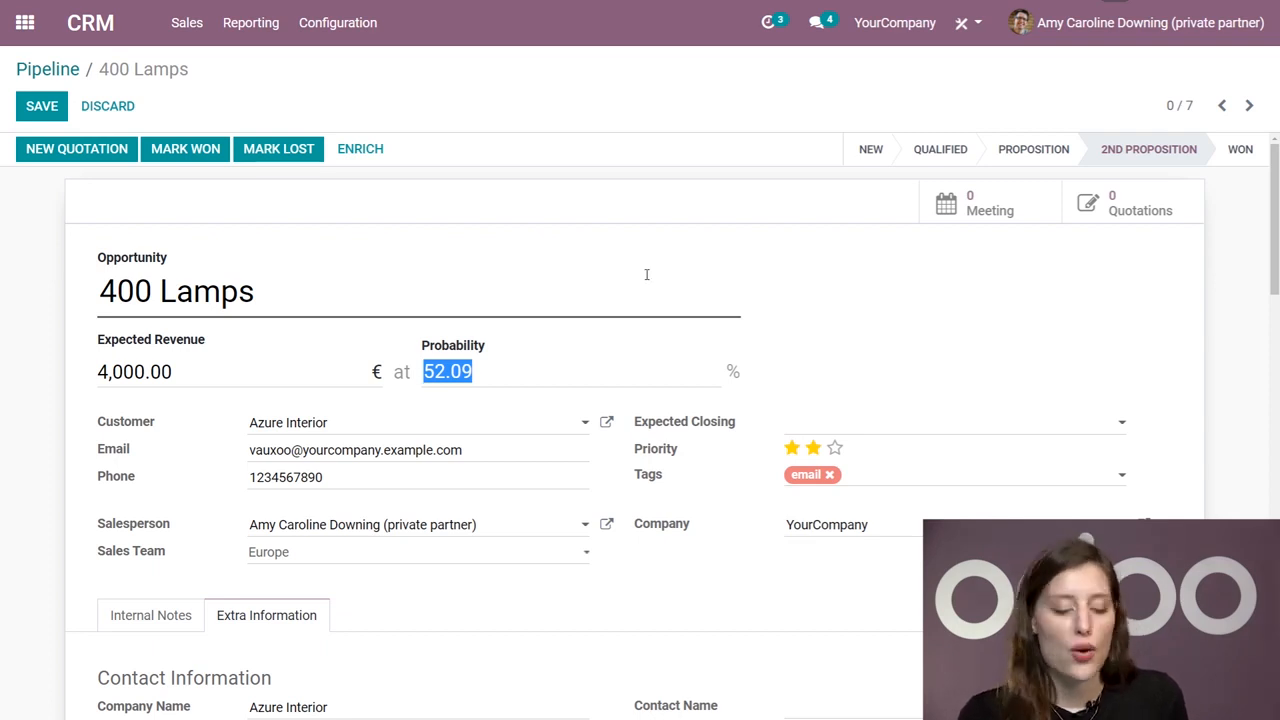
text(10)
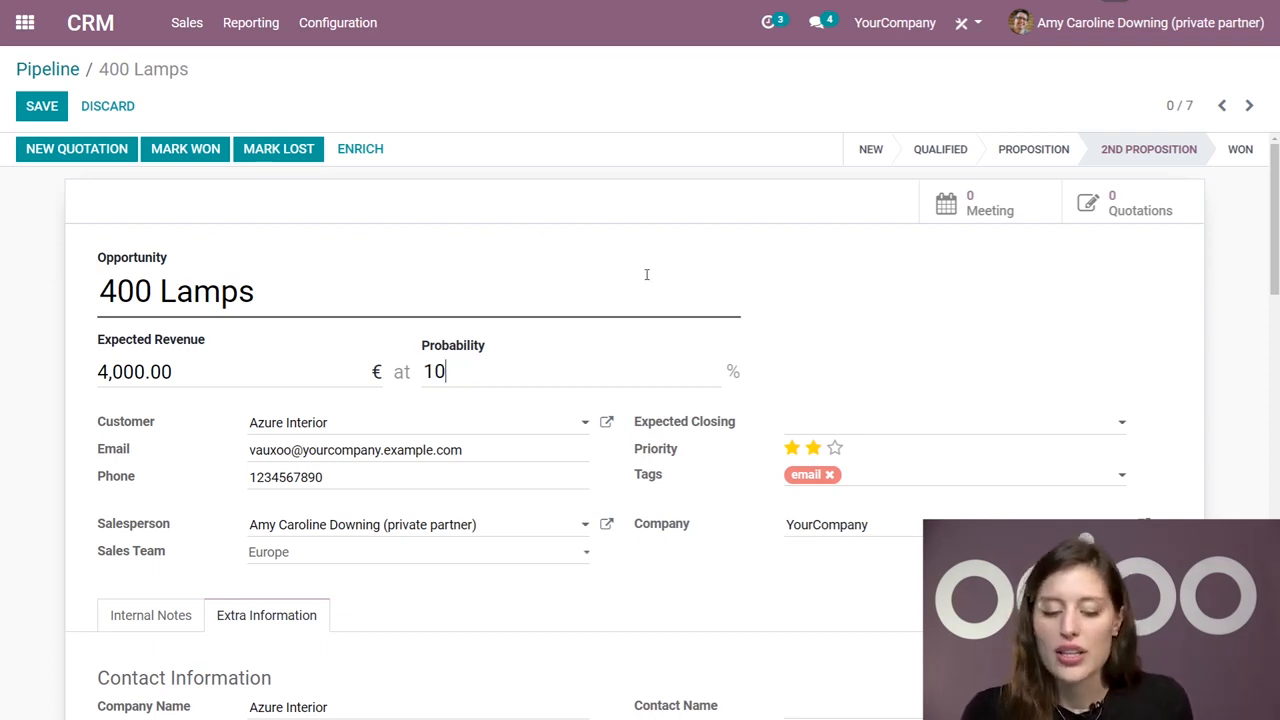
click(42, 106)
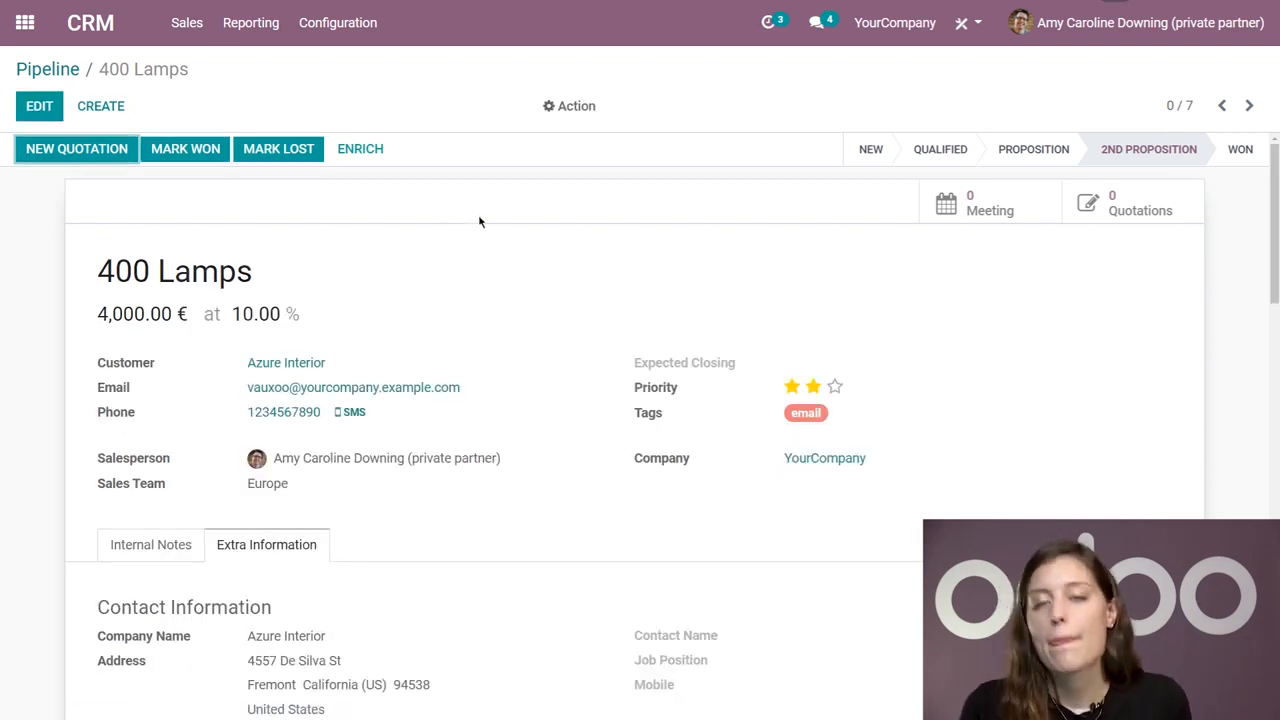
Restore the opportunity's automatically computed probability in place of the manual one and save the record
click(40, 113)
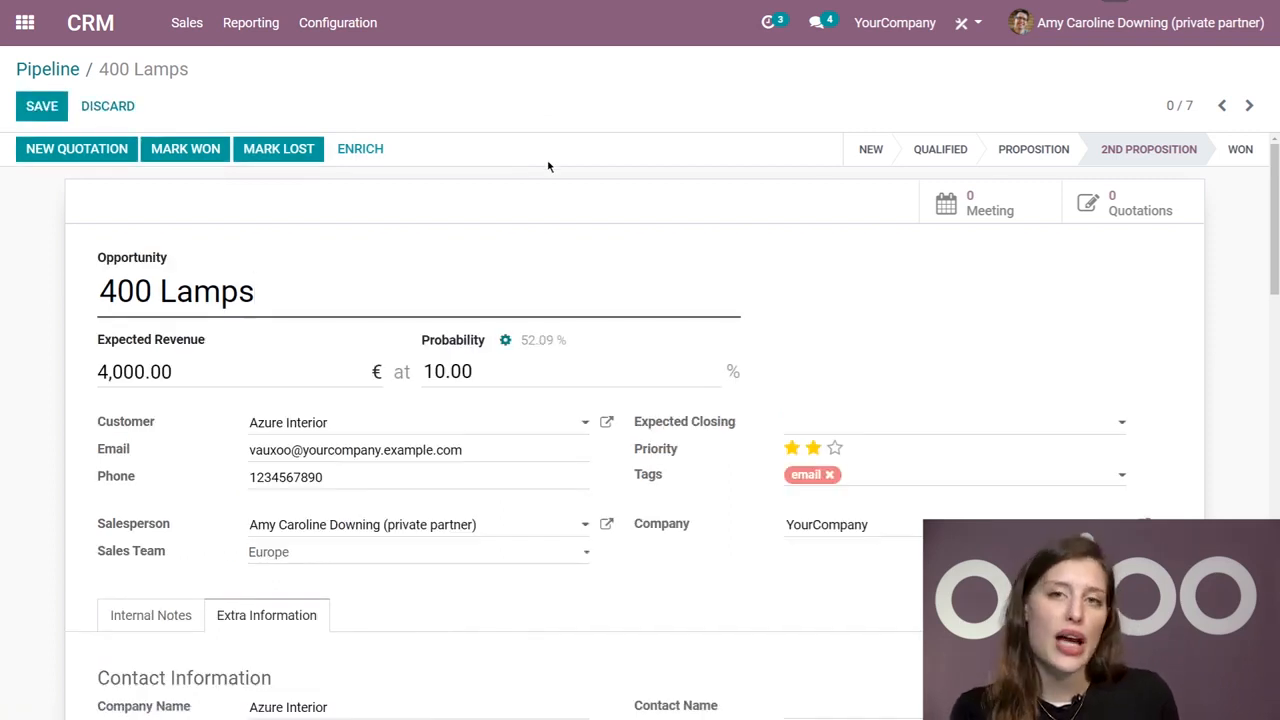
click(505, 341)
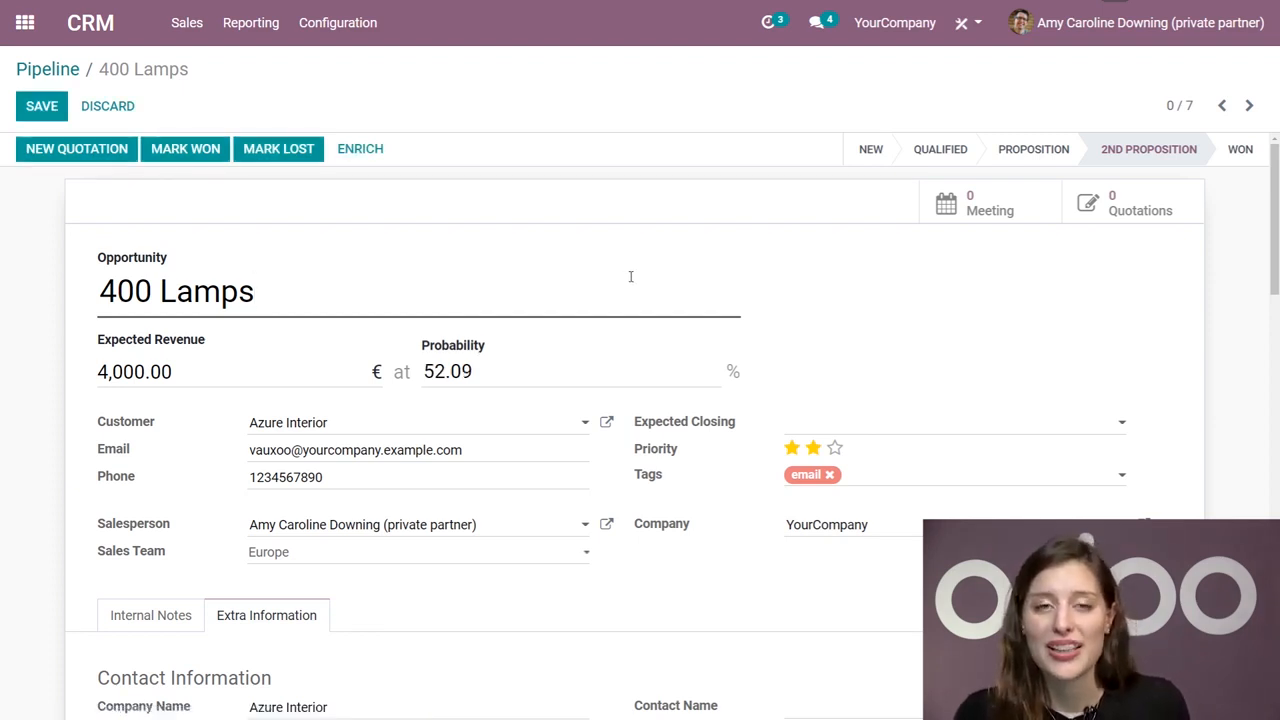
click(42, 110)
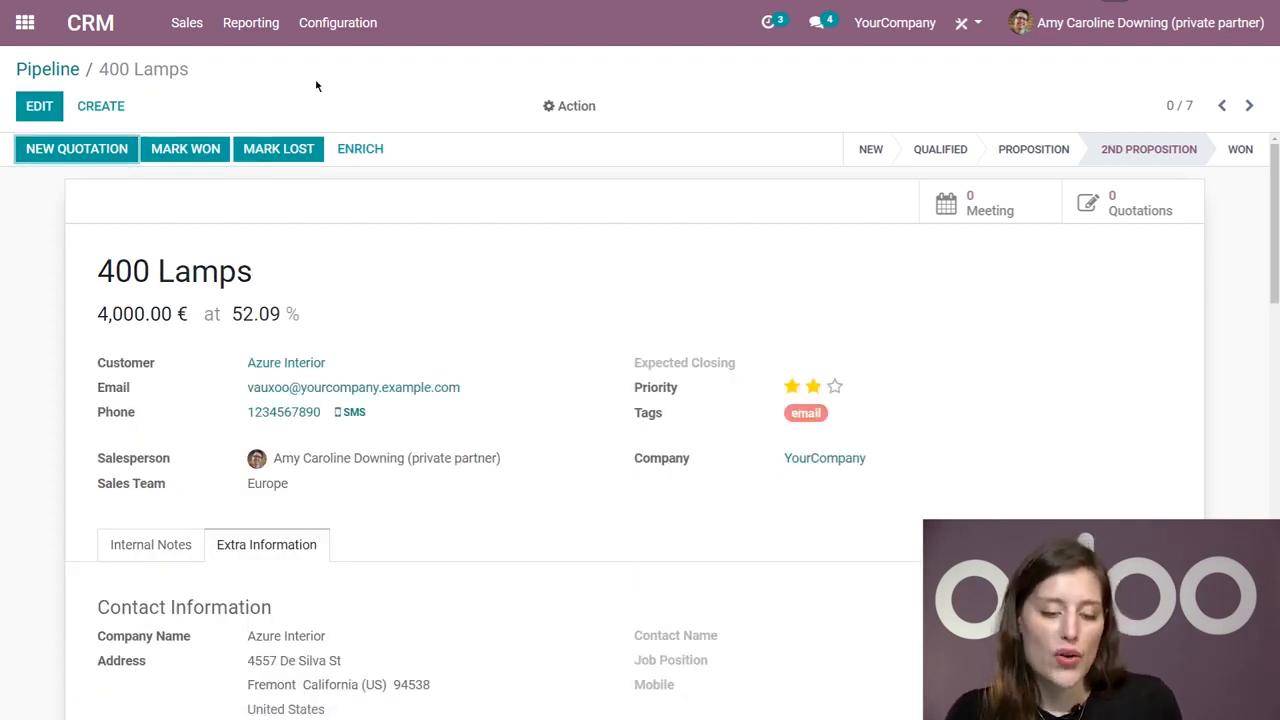
In the CRM settings, add Language to the Predictive Lead Scoring fields, remove Phone Quality, and save
click(337, 22)
click(352, 68)
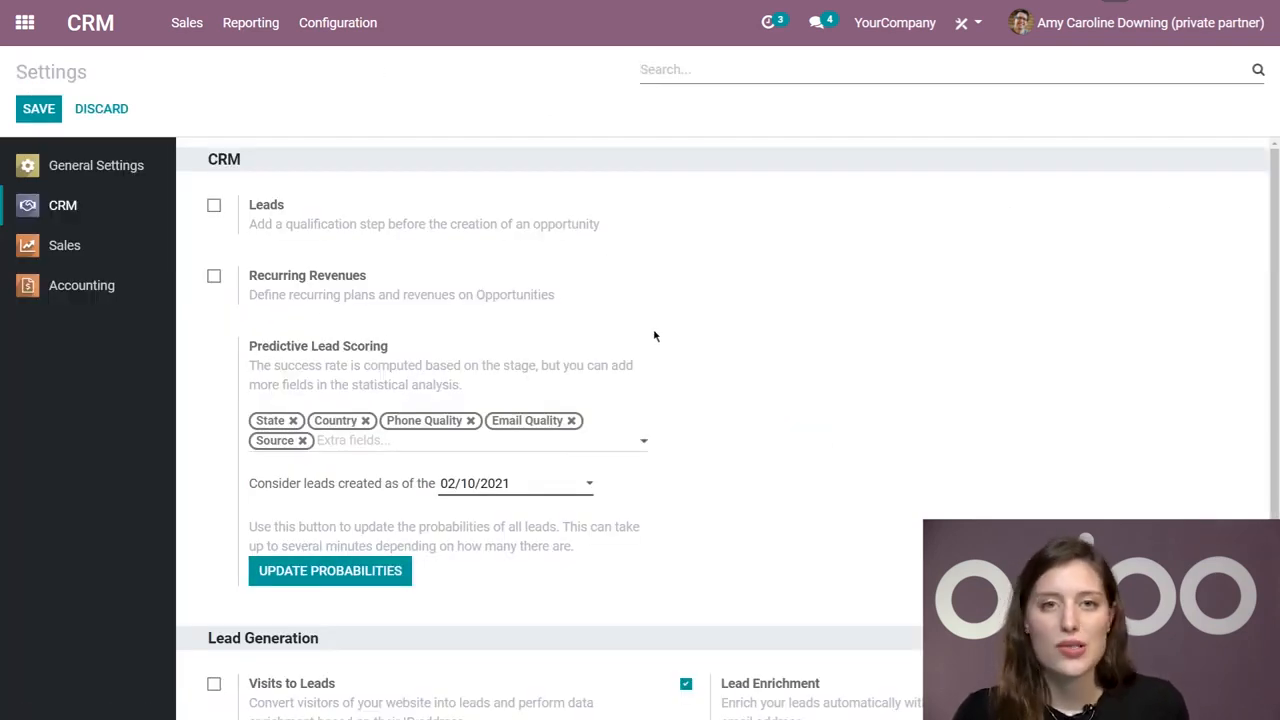
scroll(389, 311, down, 1)
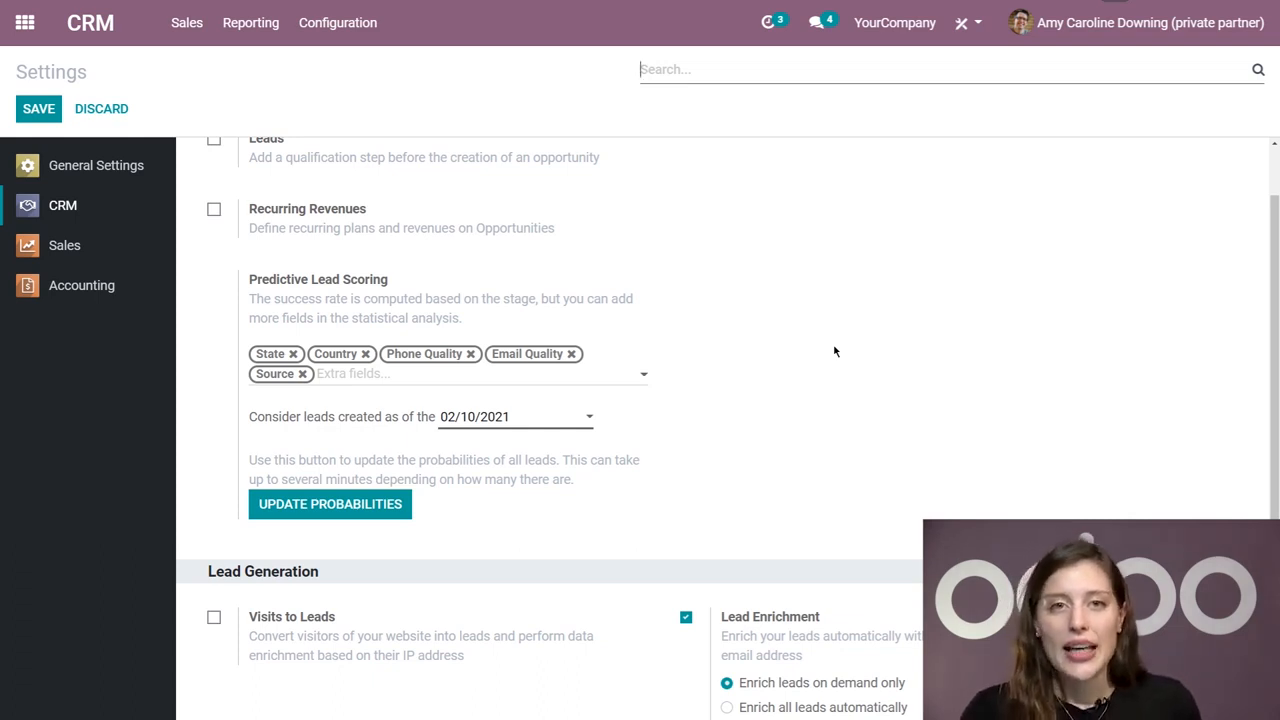
click(363, 374)
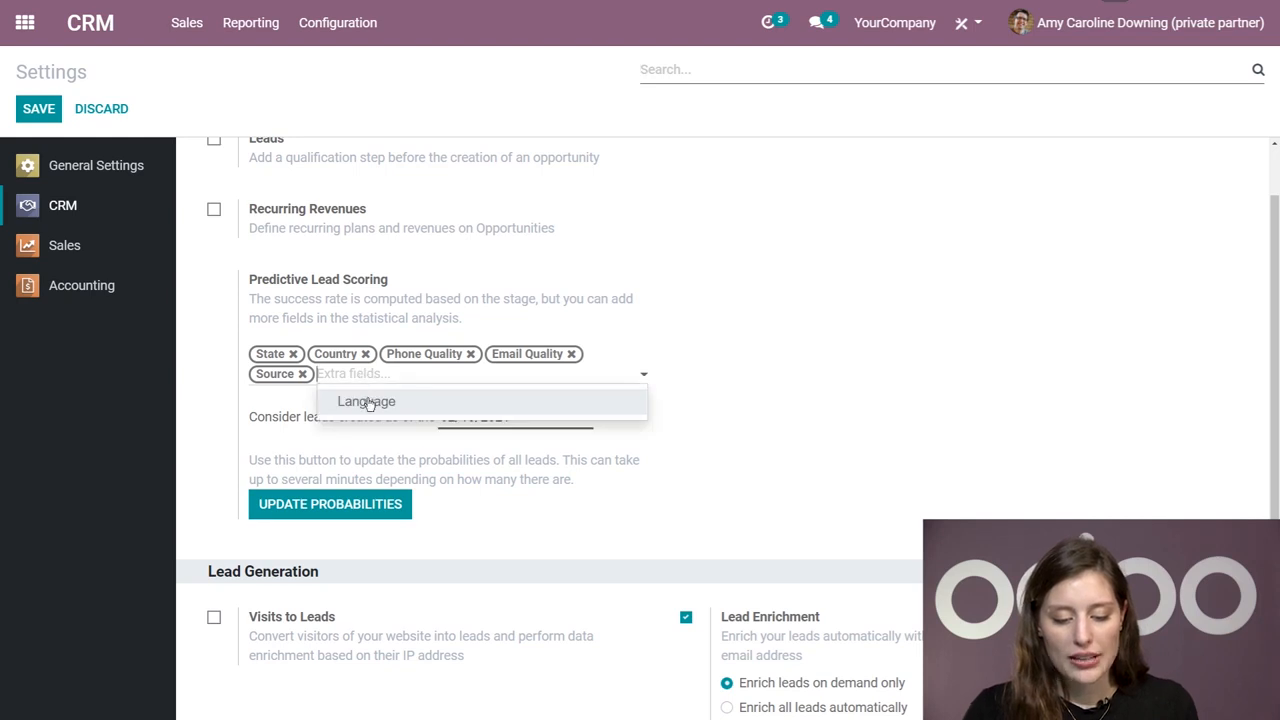
click(367, 400)
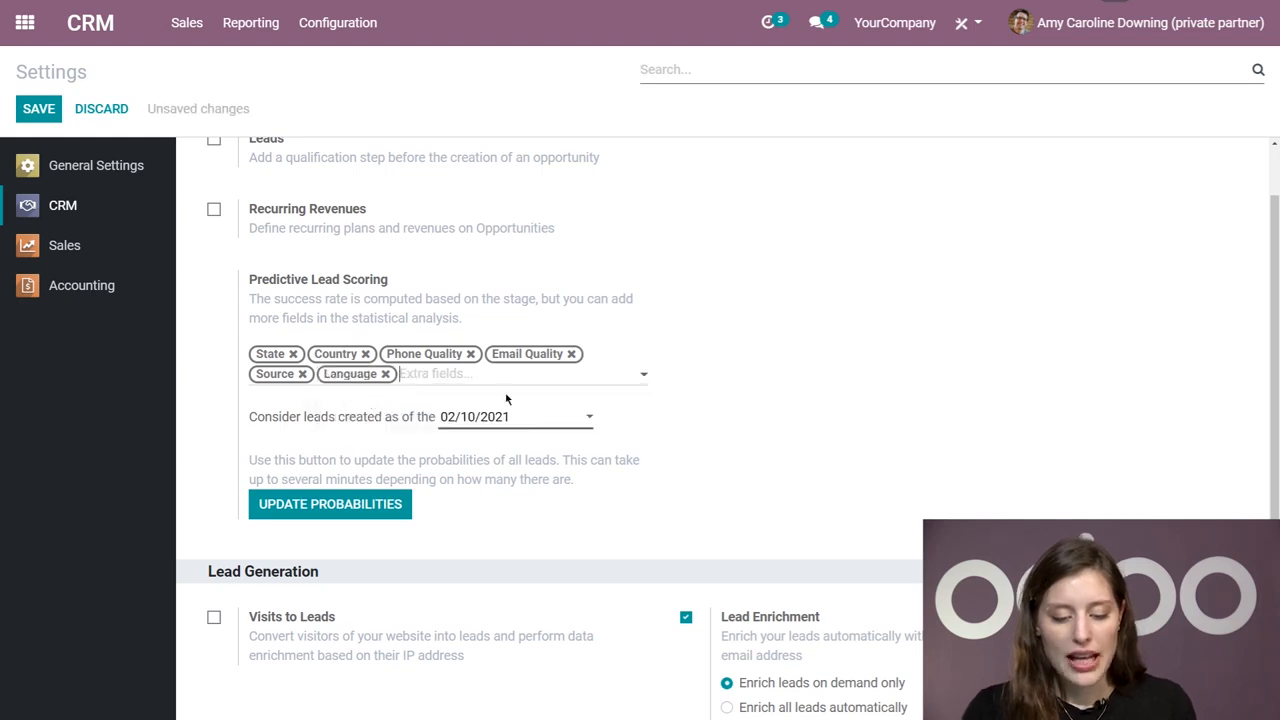
click(470, 354)
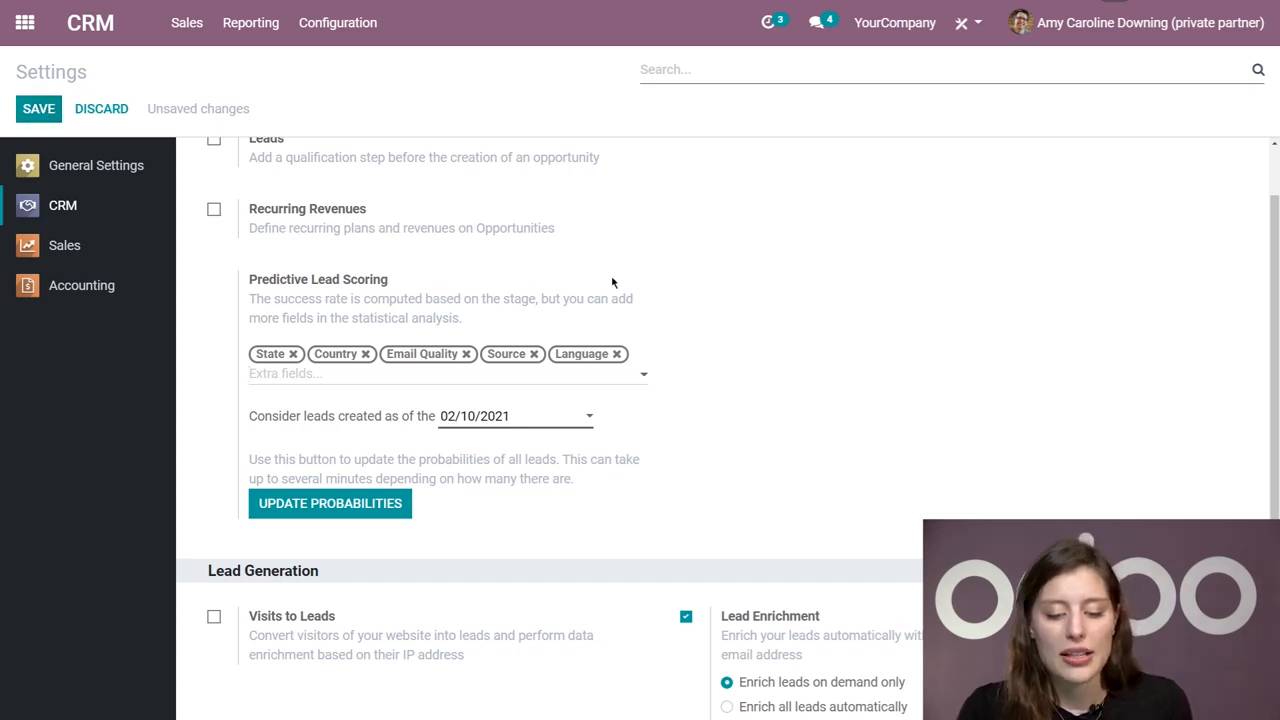
click(36, 108)
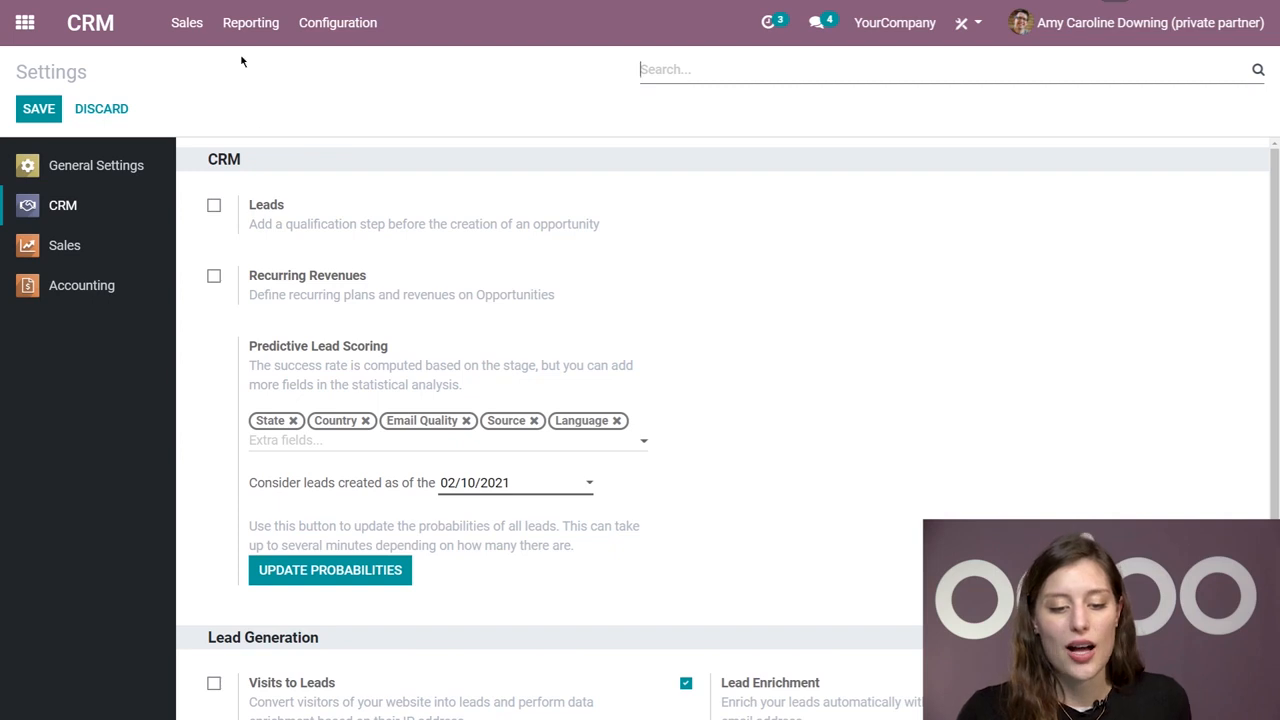
Open the Pipeline Analysis report to examine the opportunities by stage
click(251, 24)
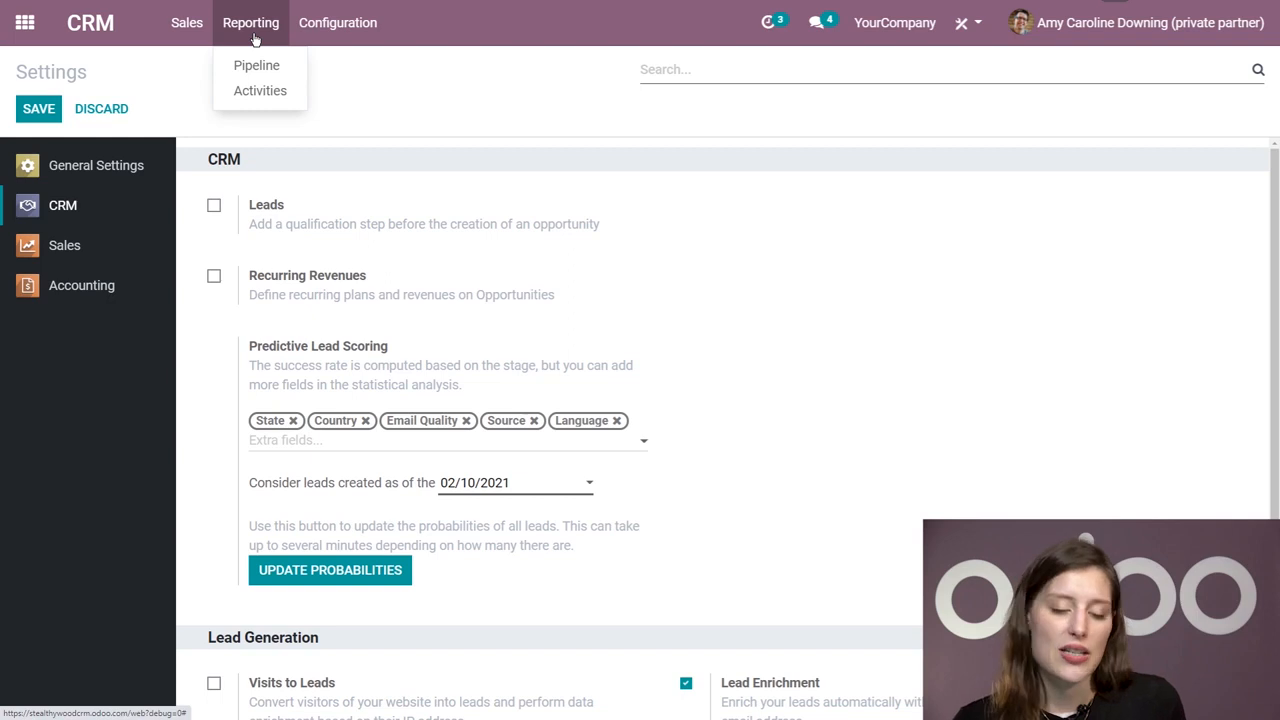
click(258, 66)
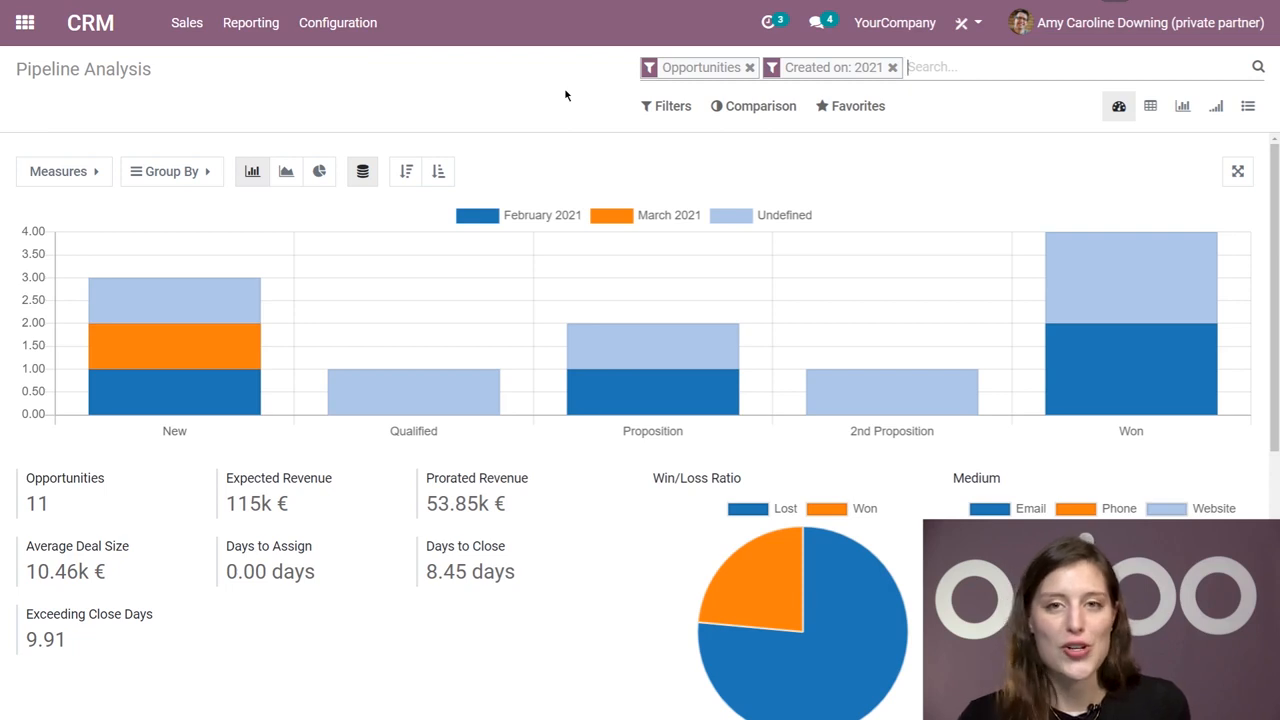
Examine the report's preset filters, creation-date periods and available custom filter fields, leaving the active filters as they are
click(686, 106)
click(725, 240)
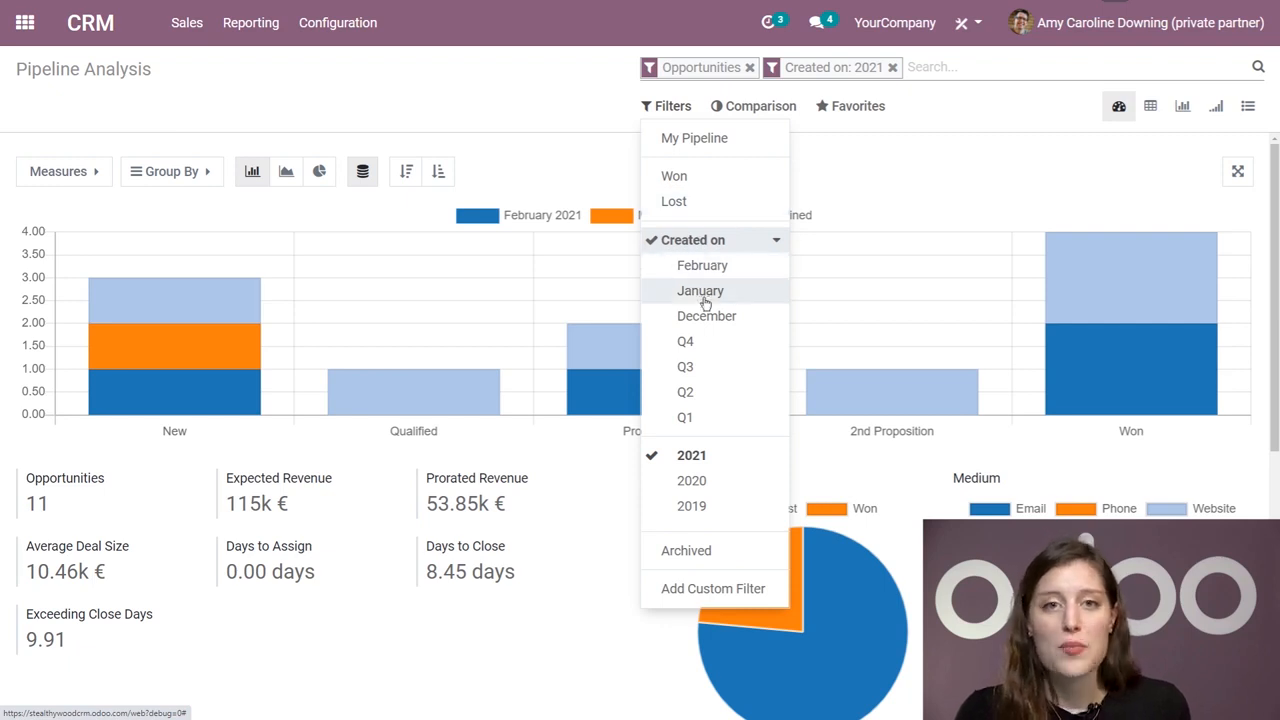
click(715, 588)
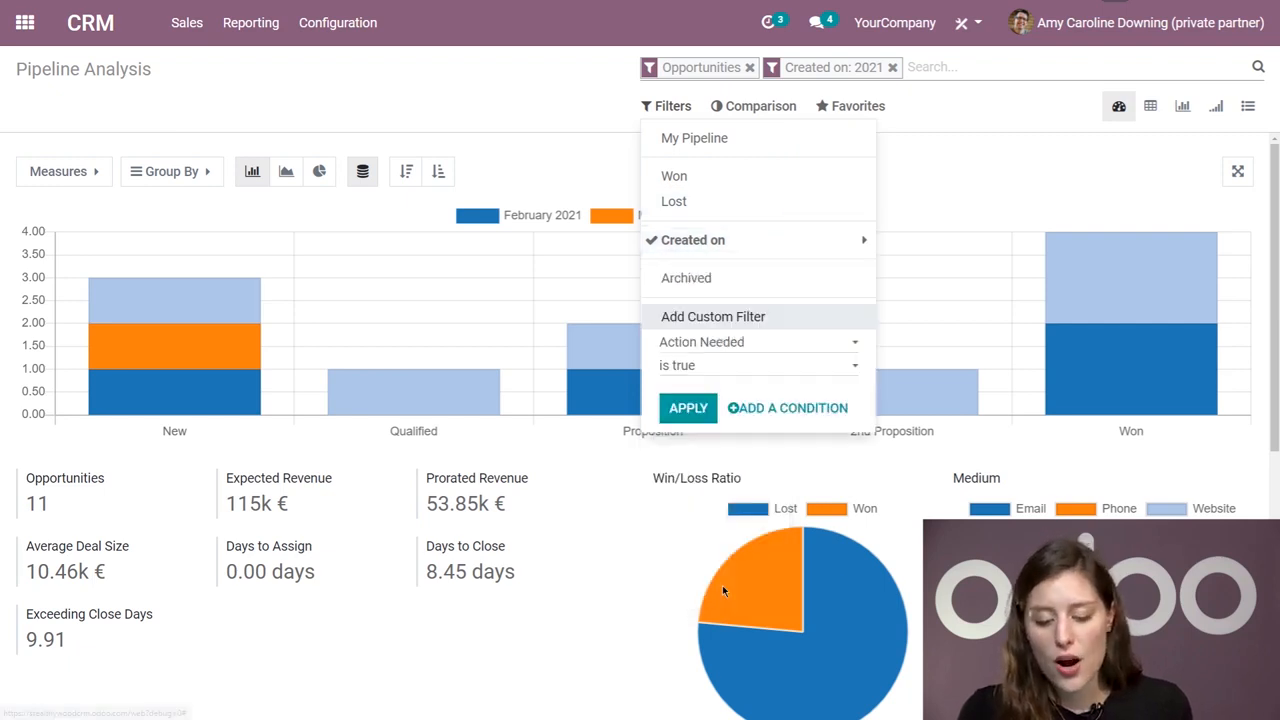
click(752, 343)
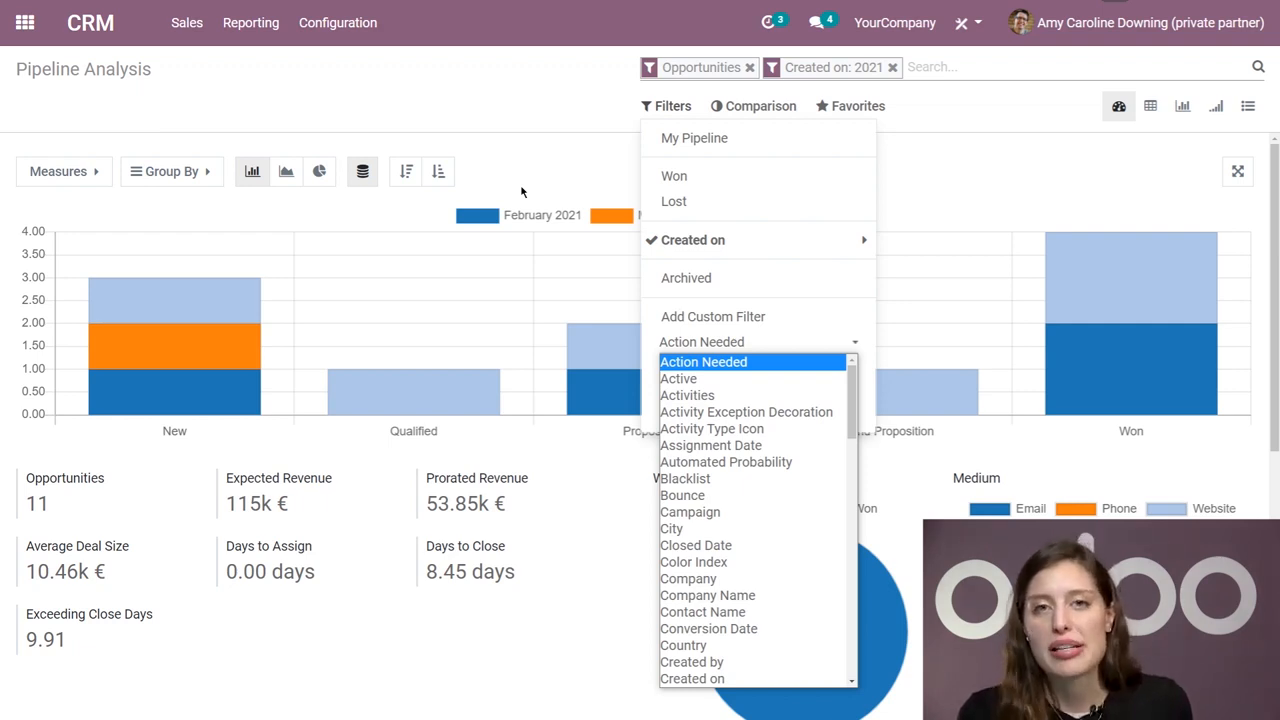
click(494, 121)
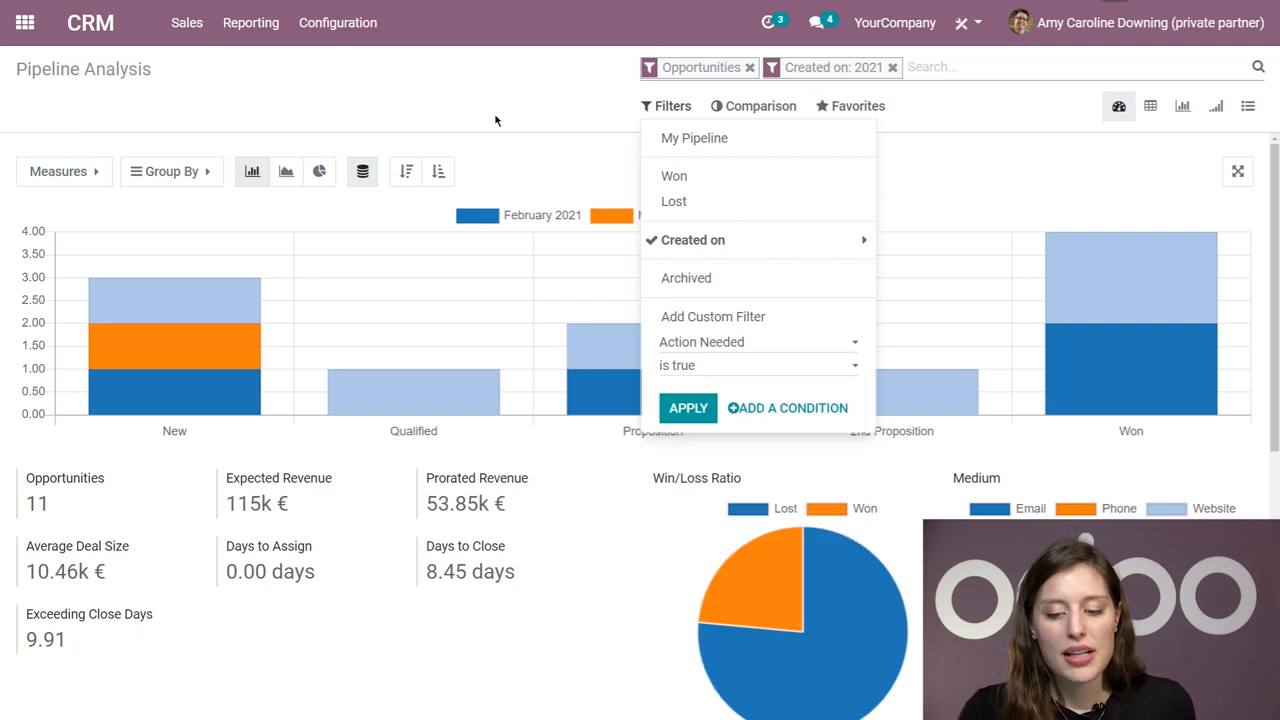
click(508, 120)
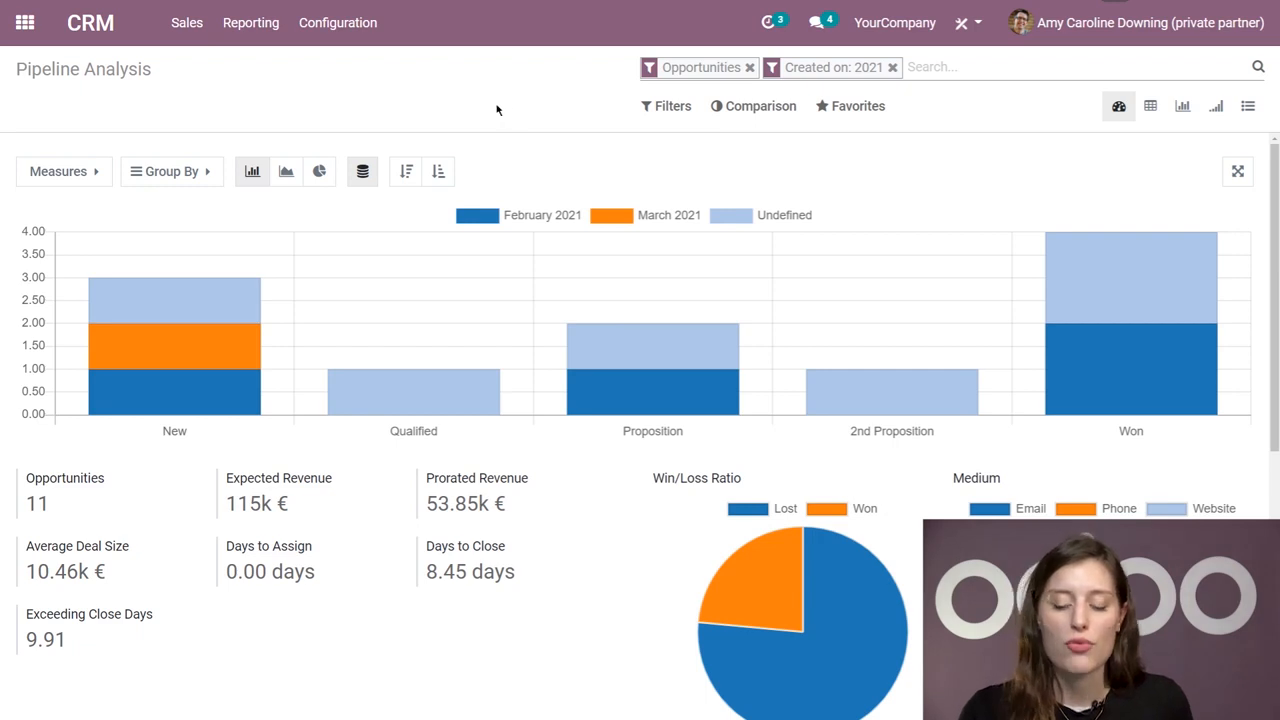
Set the measure of the Pipeline Analysis chart to Probability
click(28, 174)
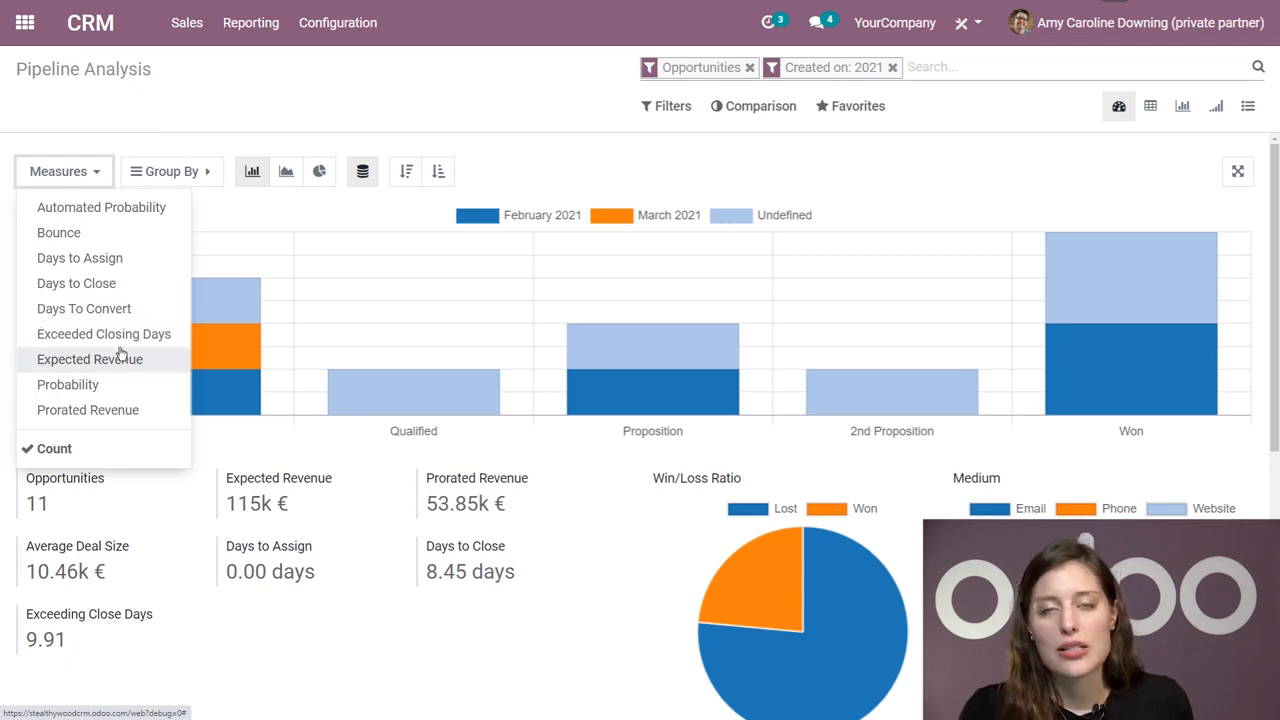
click(121, 386)
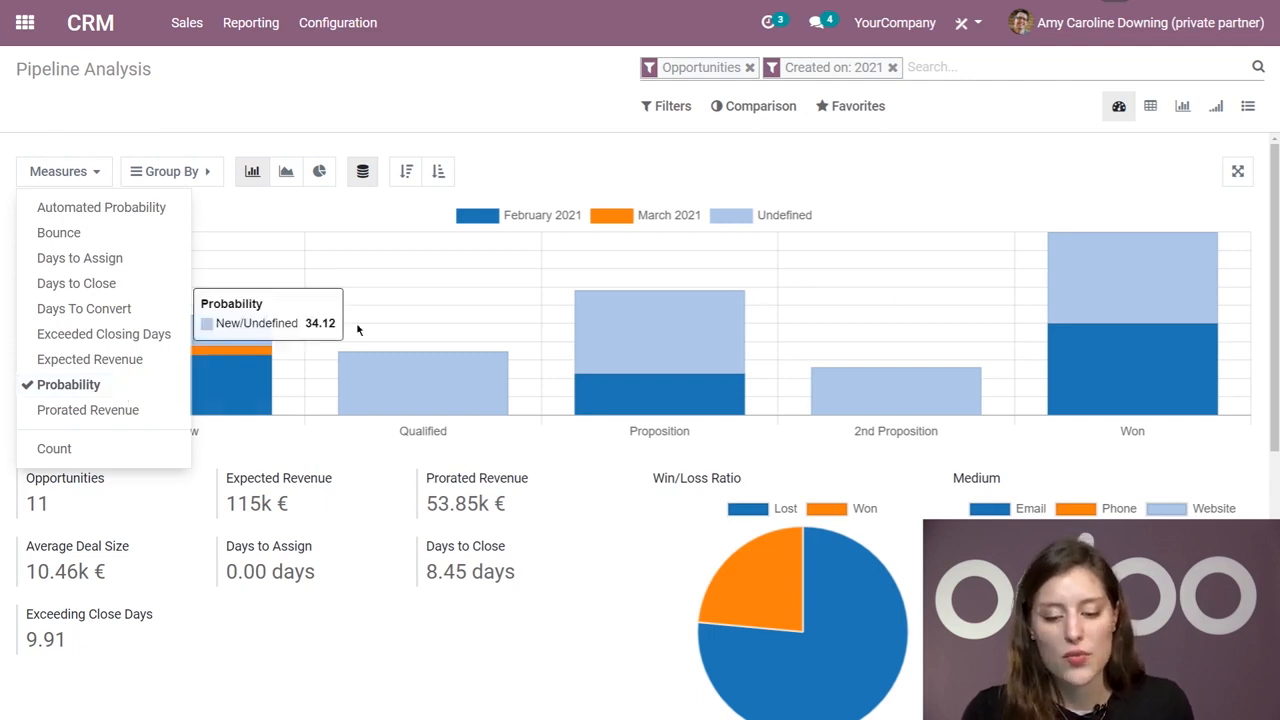
click(287, 124)
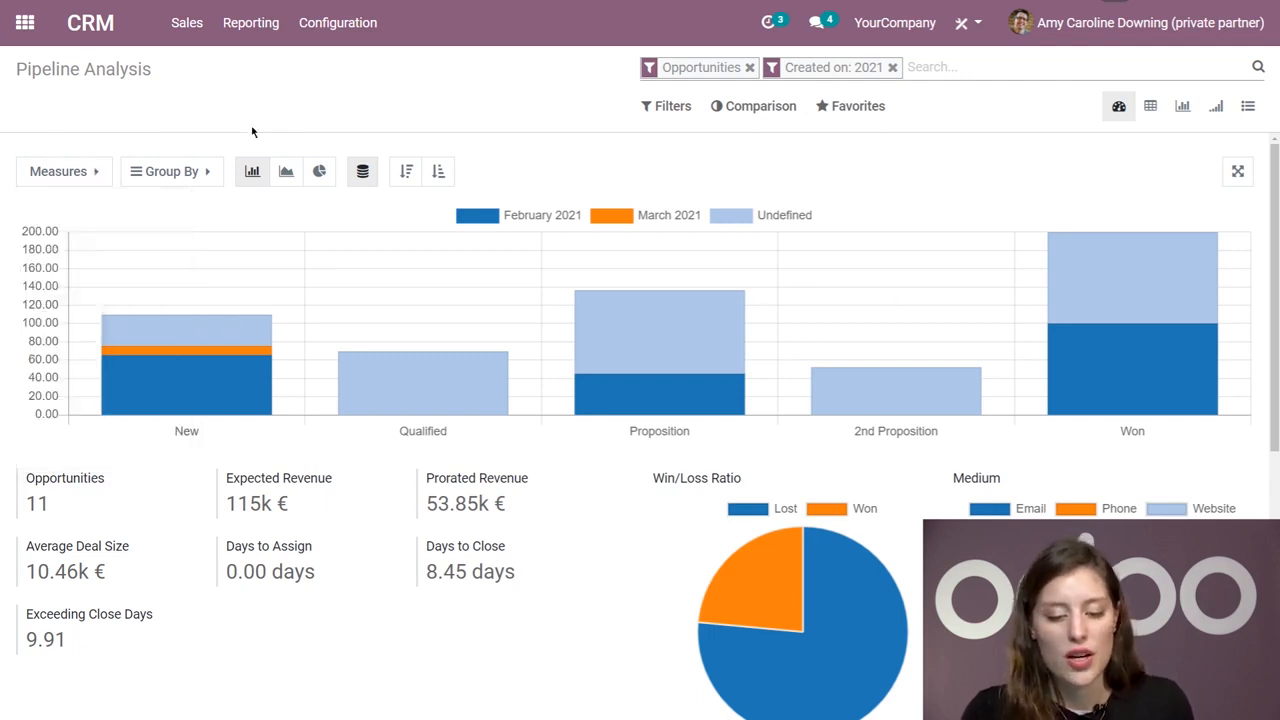
Remove the Expected Closing and Stage groupings from the Pipeline Analysis chart
click(135, 176)
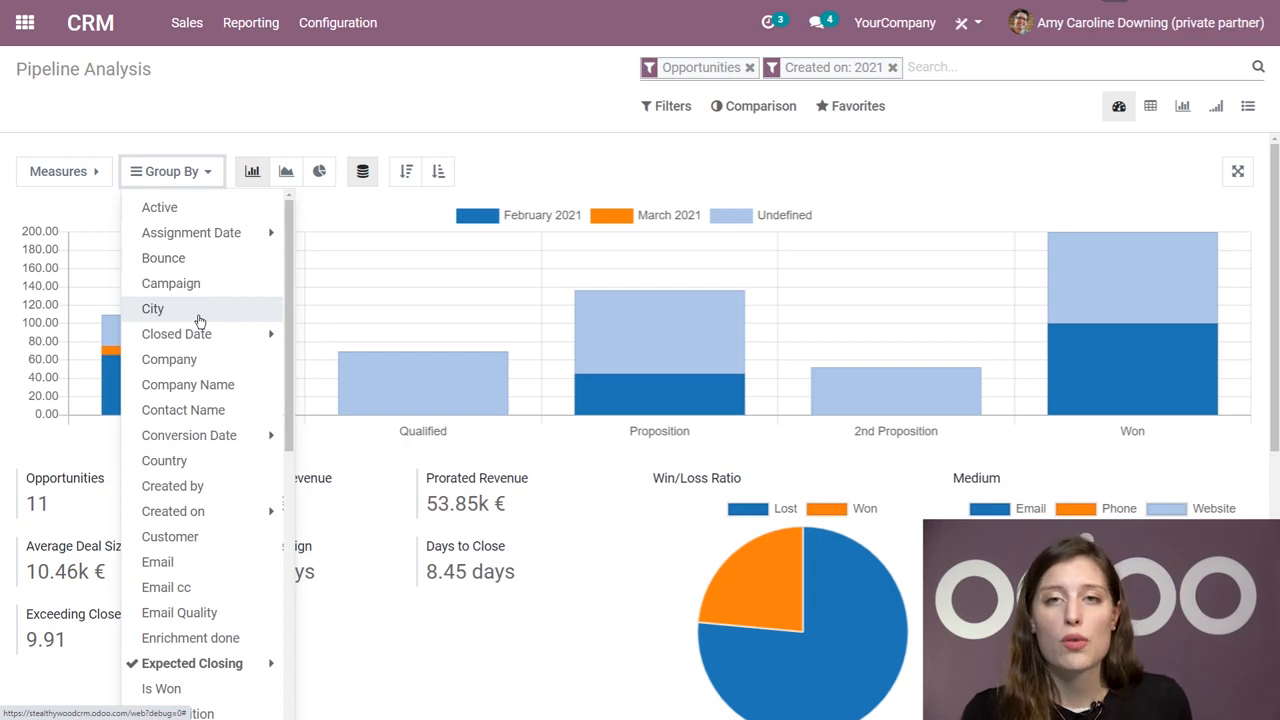
scroll(198, 320, down, 2)
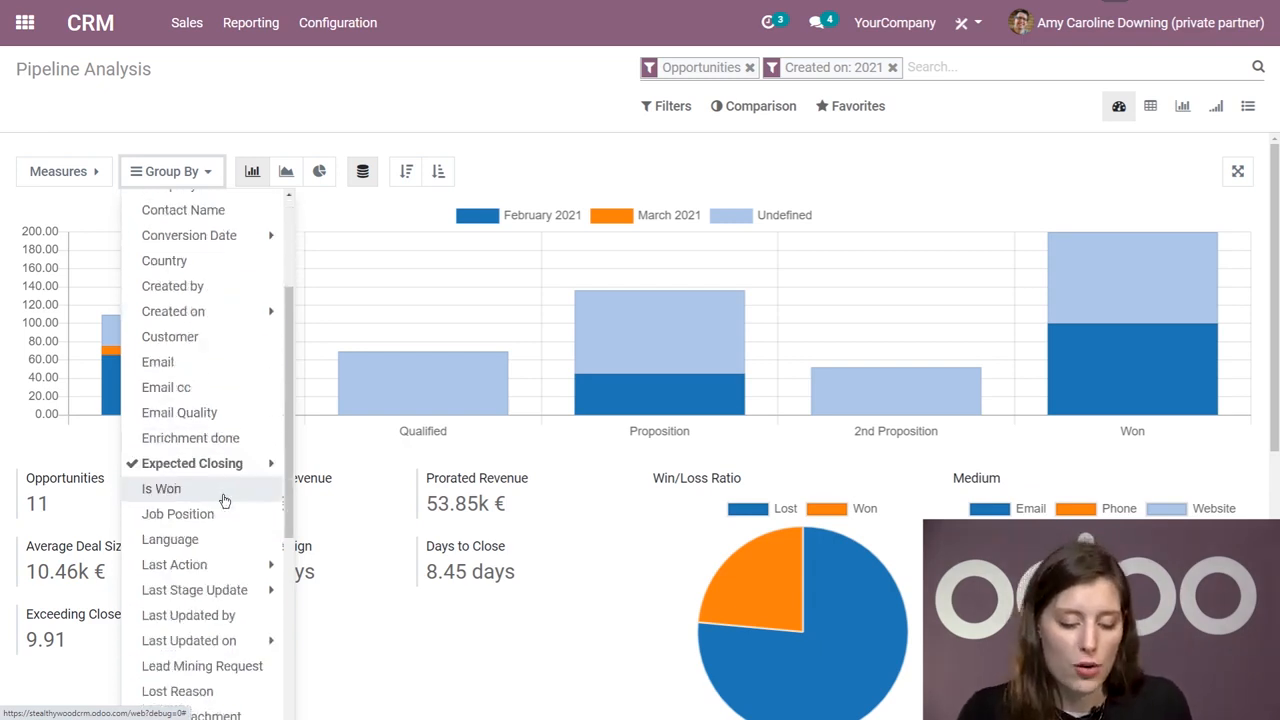
click(190, 463)
click(174, 539)
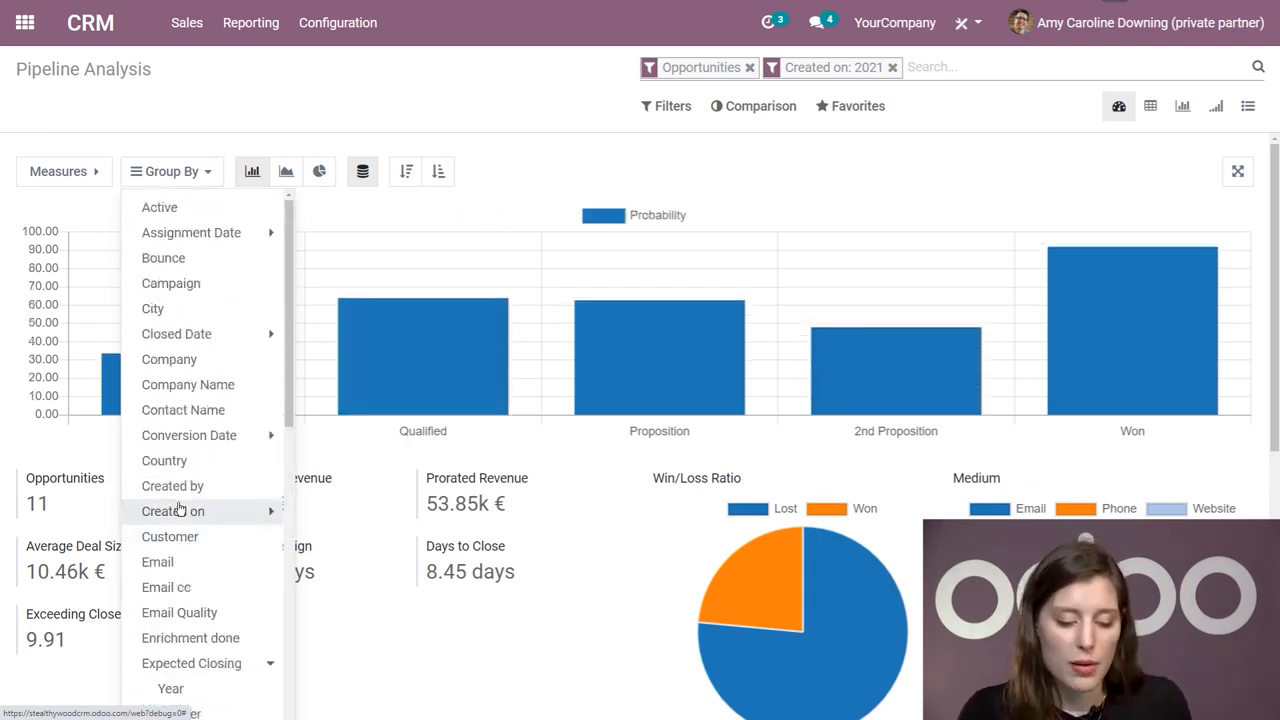
scroll(194, 534, down, 8)
scroll(194, 548, down, 1)
click(172, 571)
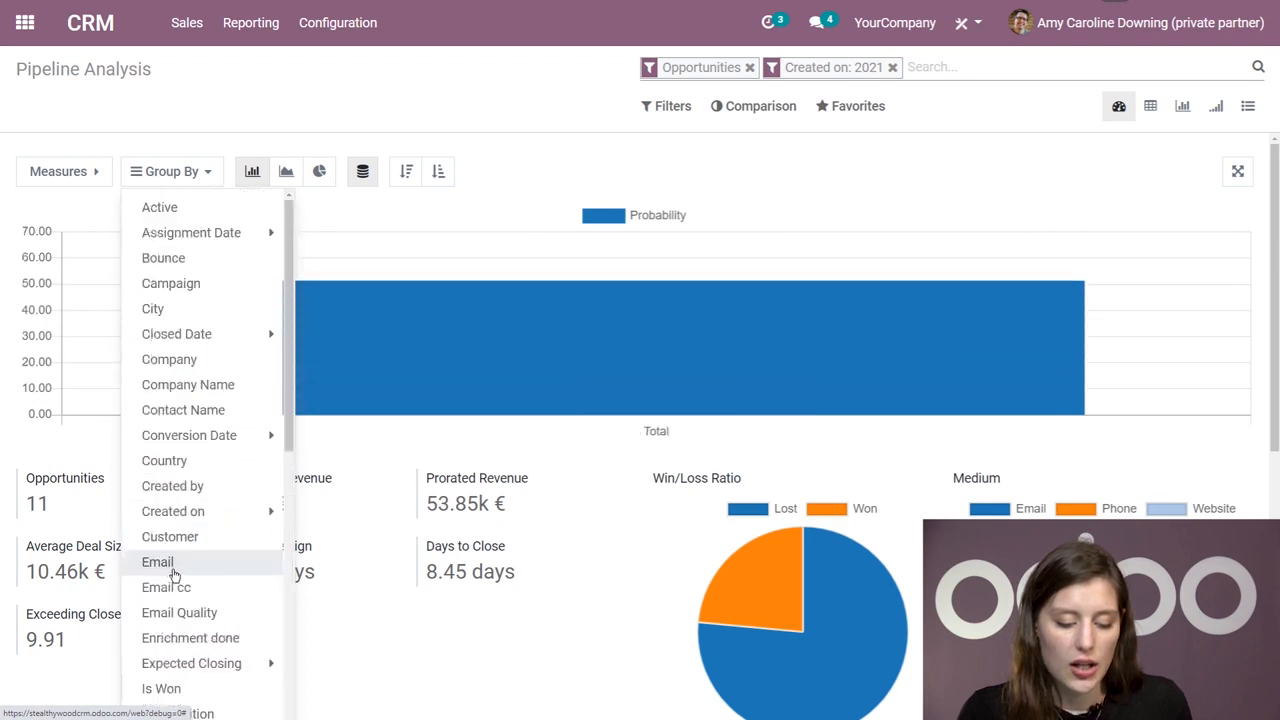
Group the Pipeline Analysis chart by Country, Email and Job Position
scroll(175, 560, up, 10)
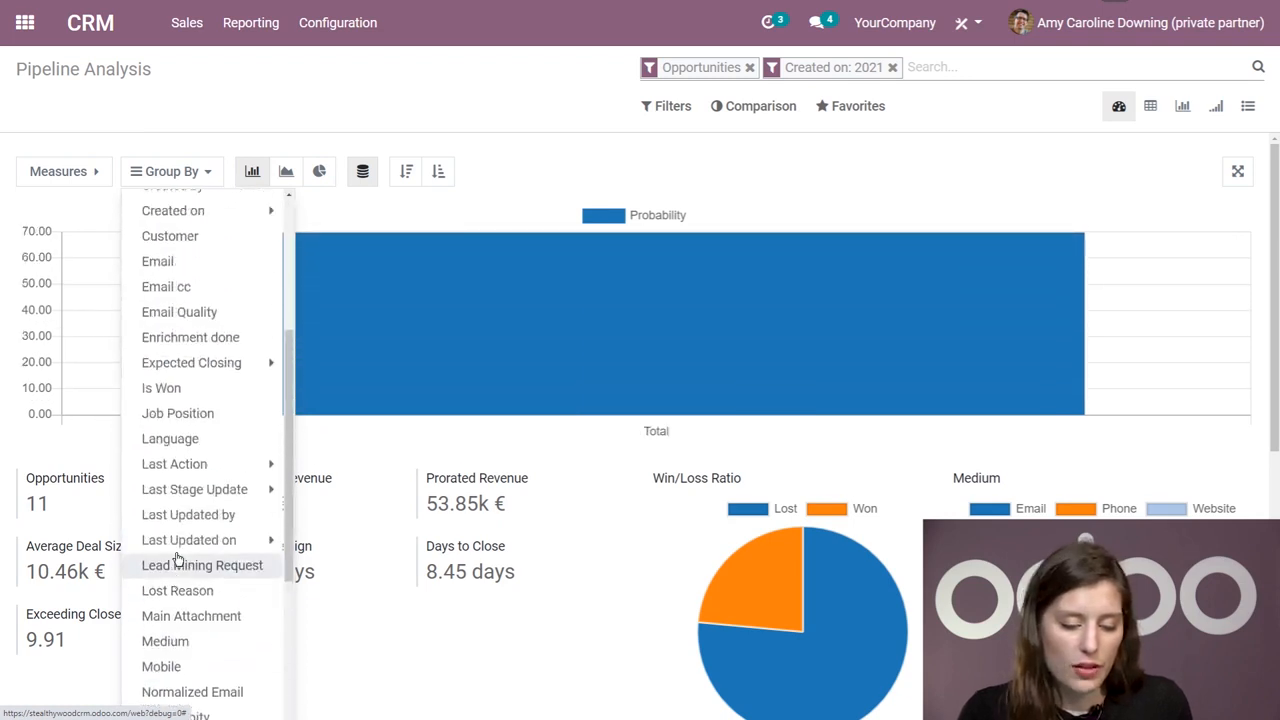
click(192, 427)
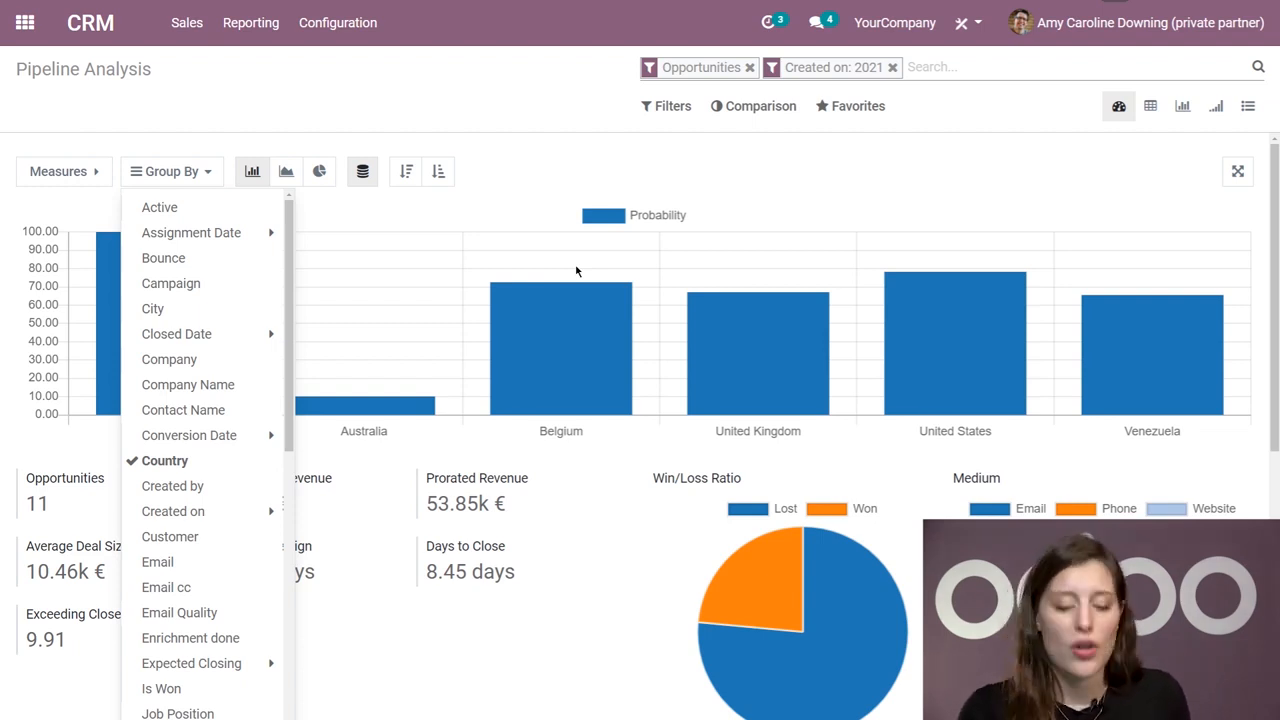
scroll(205, 335, down, 2)
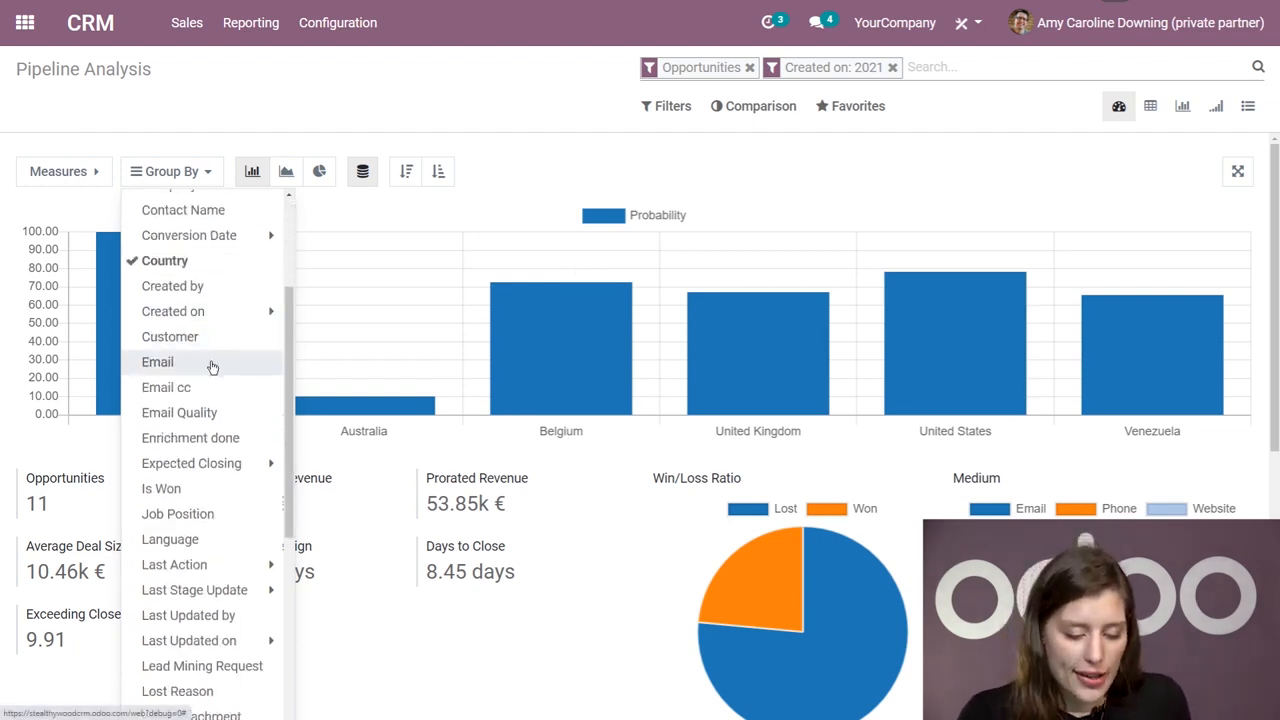
click(160, 362)
scroll(190, 390, down, 1)
click(178, 581)
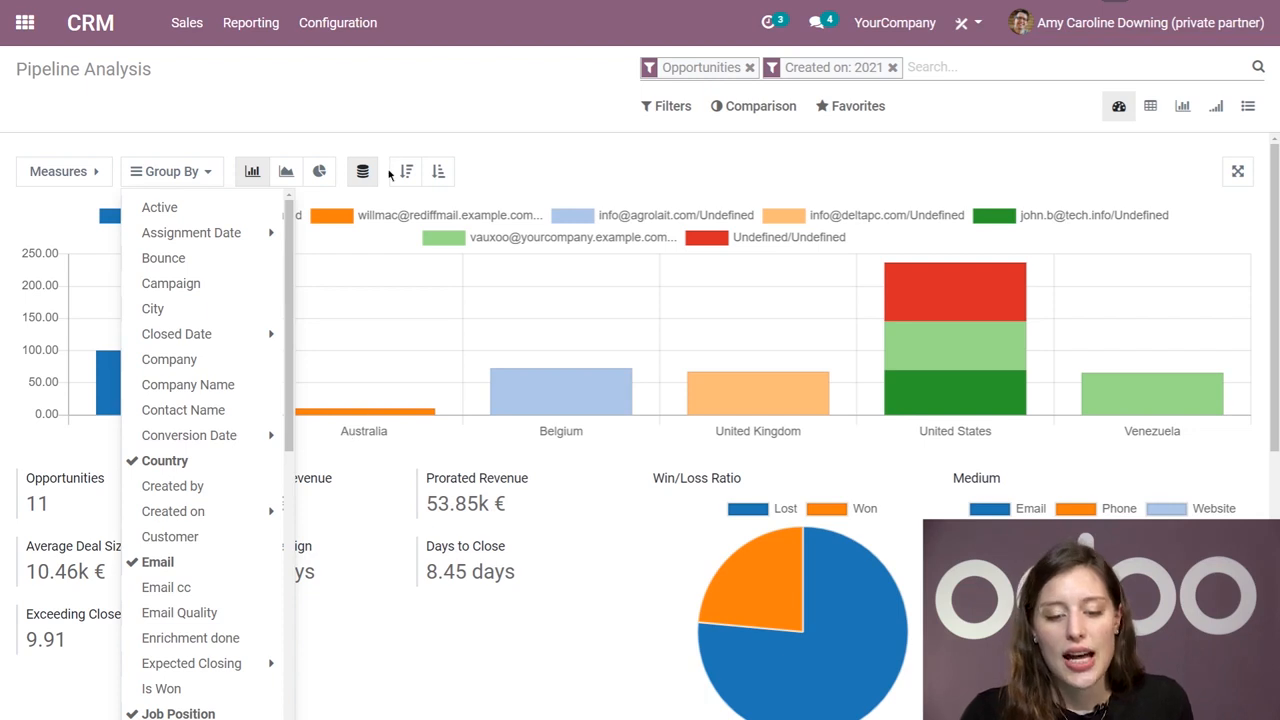
click(389, 126)
View the grouped probability data as a line chart and a pie chart, and return to the bar chart
click(286, 173)
click(318, 172)
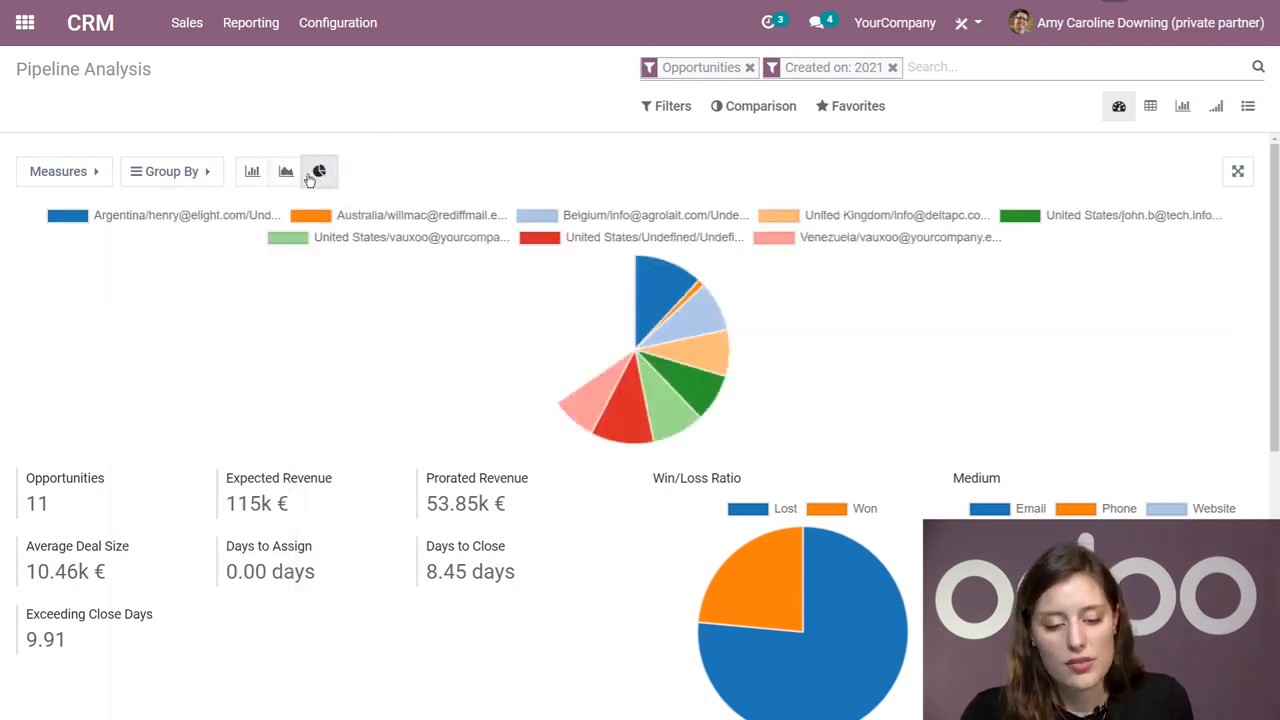
click(253, 173)
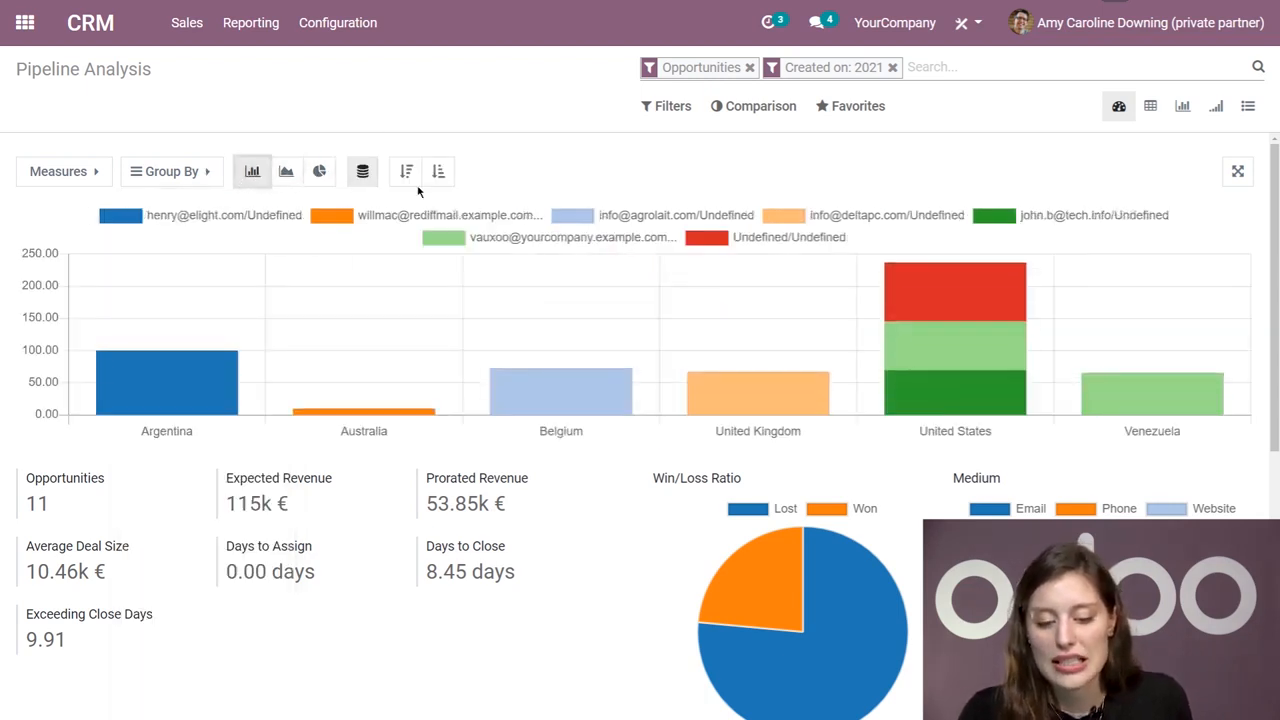
Examine the key figures, pie charts, and the measures available for the expected revenue pivot table and the weekly closed-date table
scroll(154, 394, down, 2)
scroll(471, 420, down, 1)
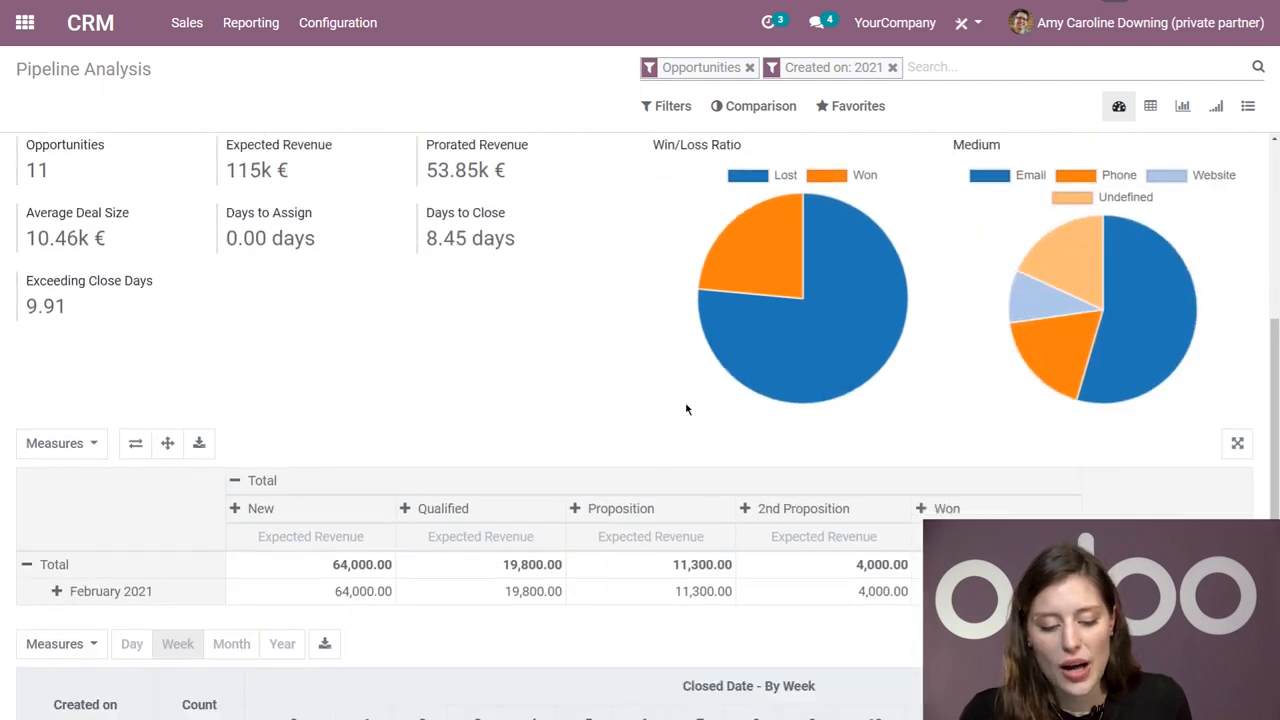
scroll(686, 409, down, 2)
click(78, 286)
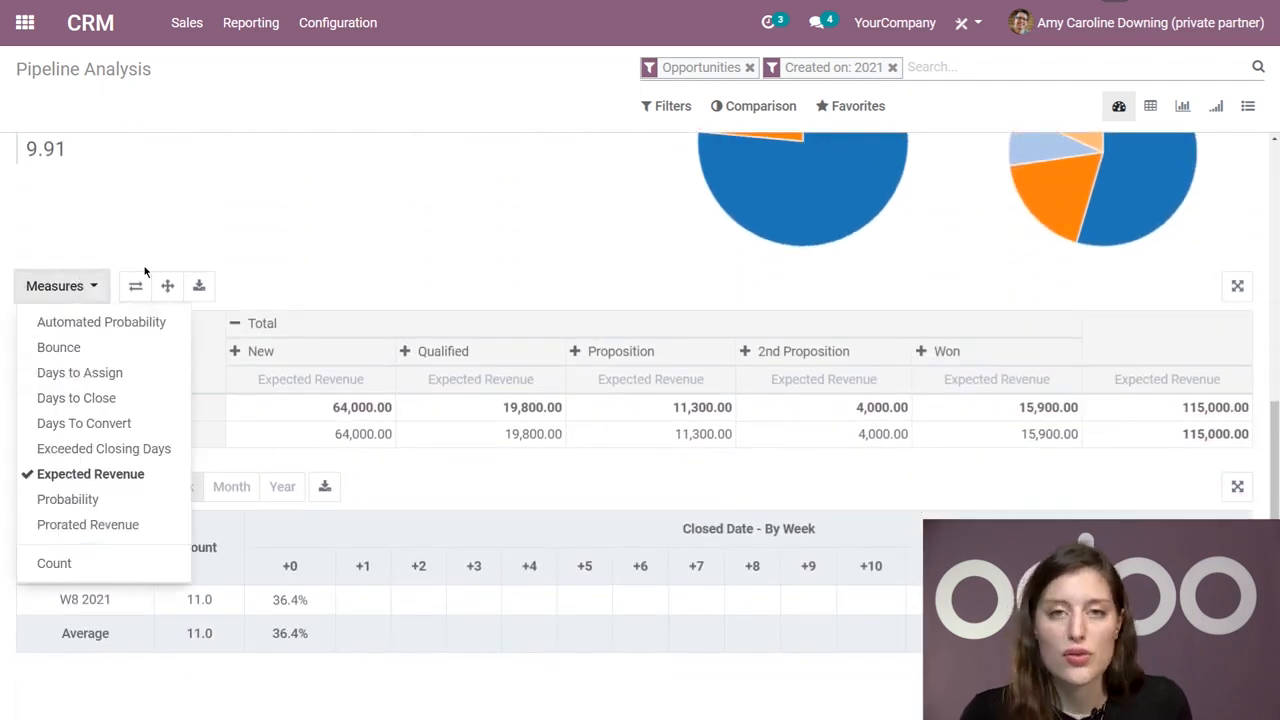
click(218, 236)
click(60, 486)
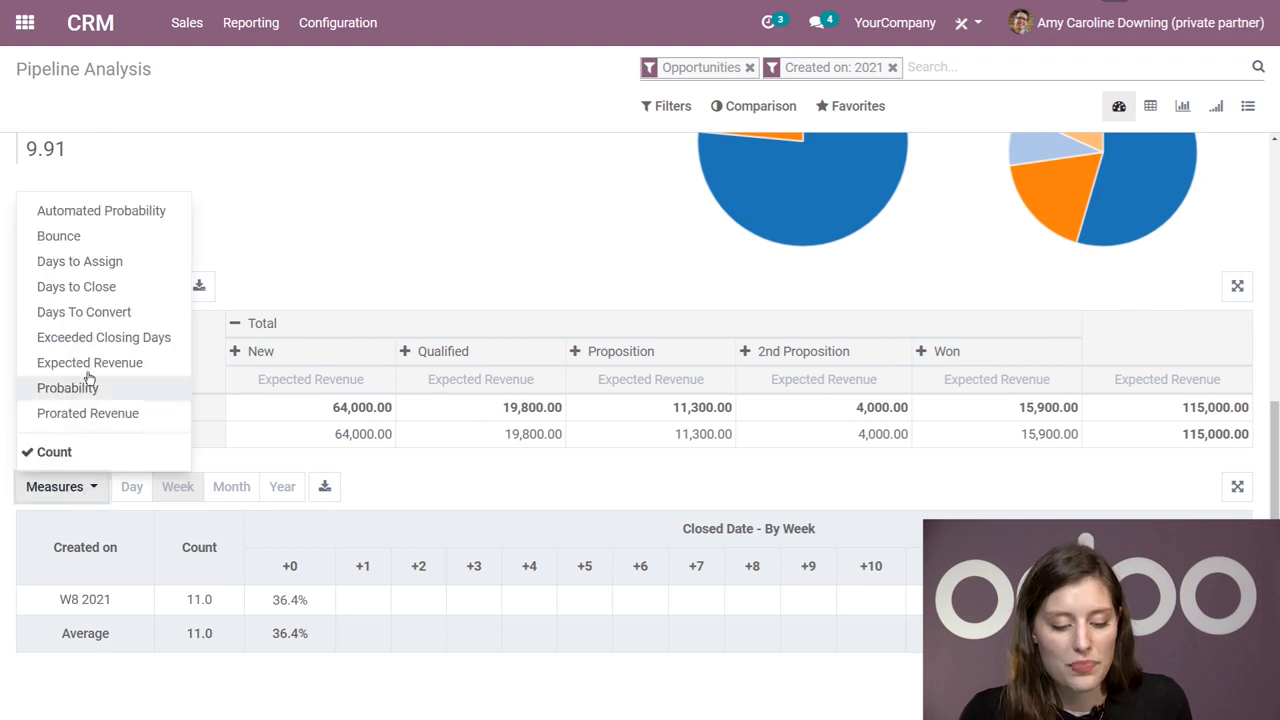
click(364, 237)
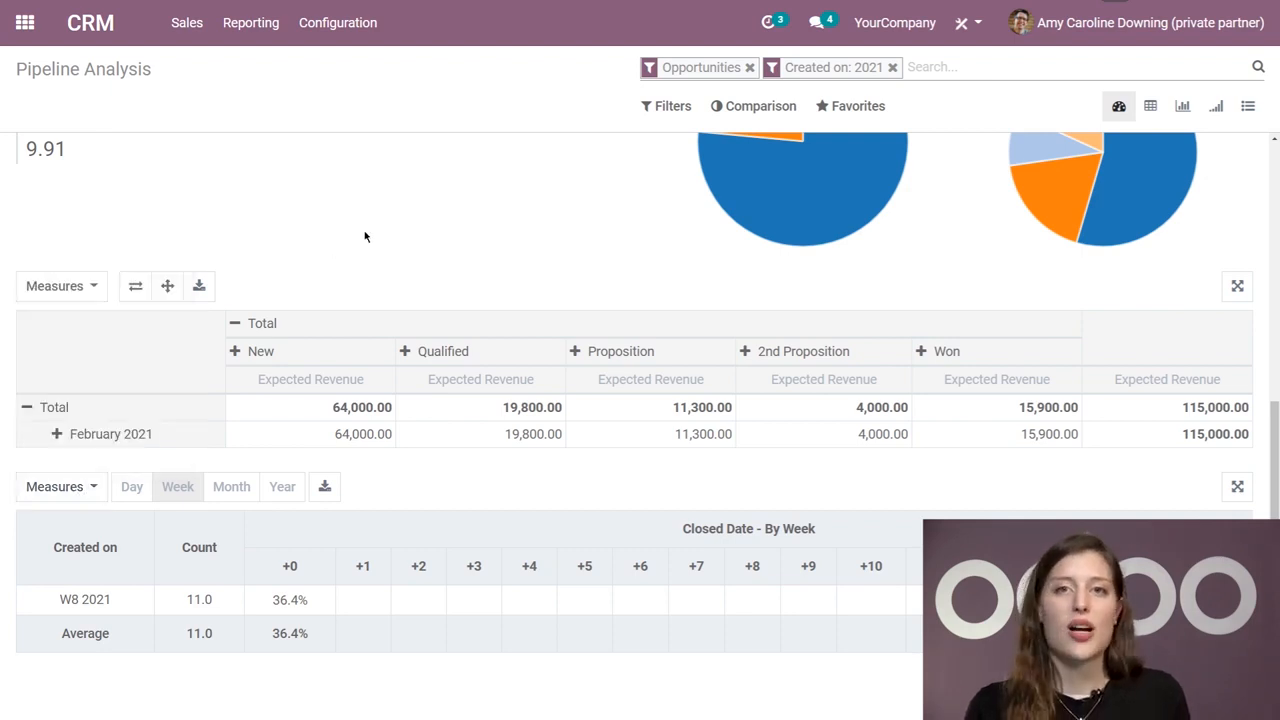
scroll(397, 220, up, 3)
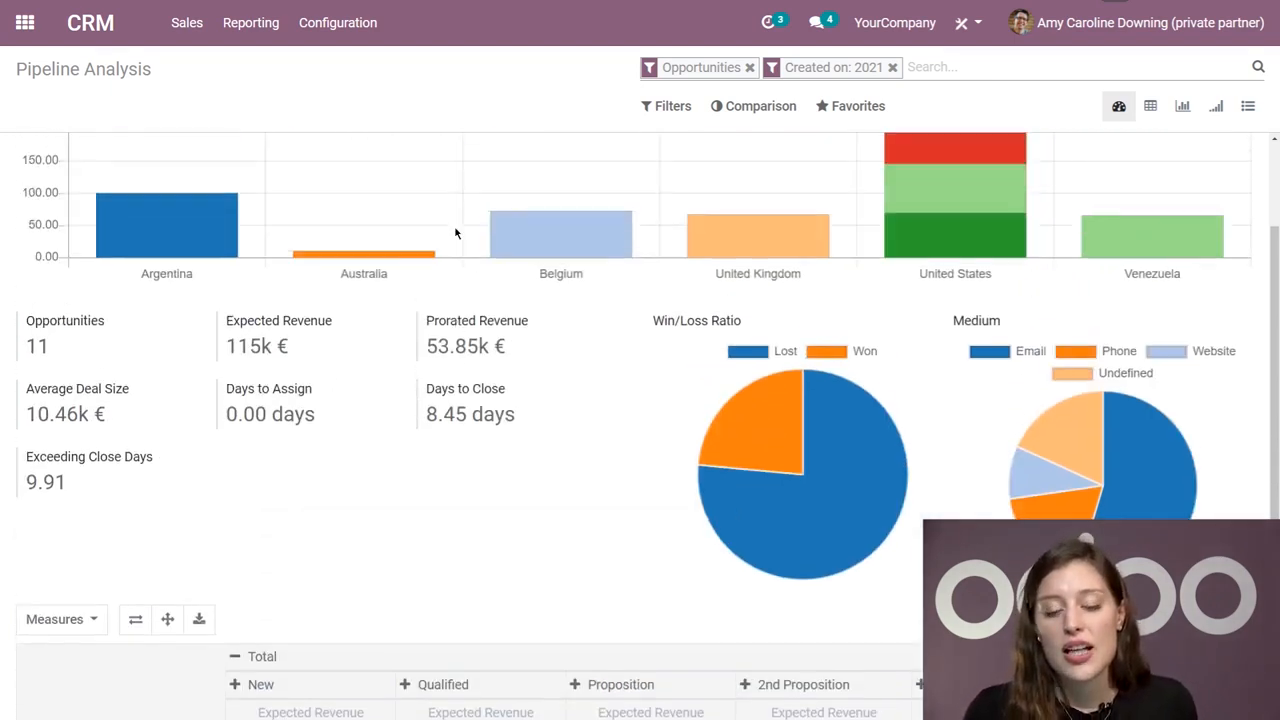